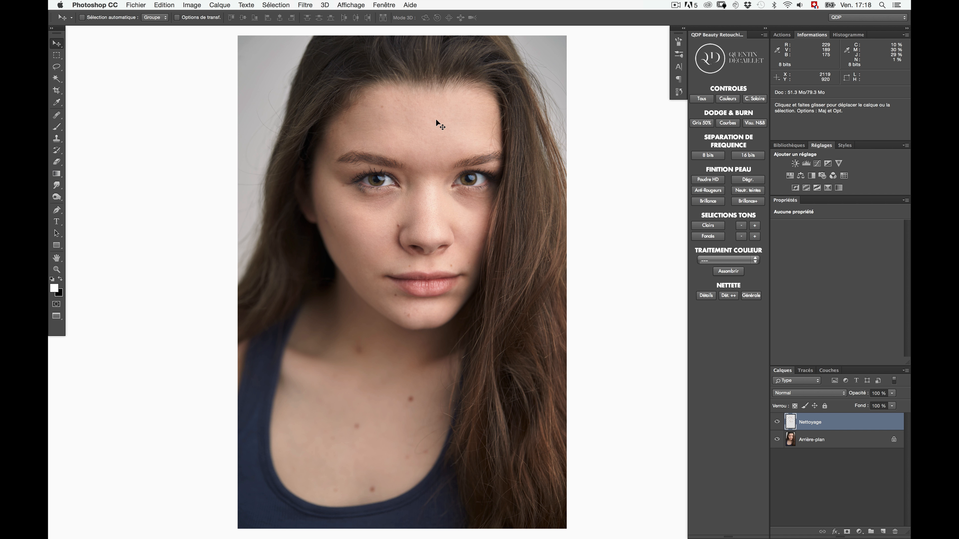
- Stamp all visible layers into a new layer above Nettoyage and convert it to a smart object
{"action": "key", "text": "alt+shift+super"}
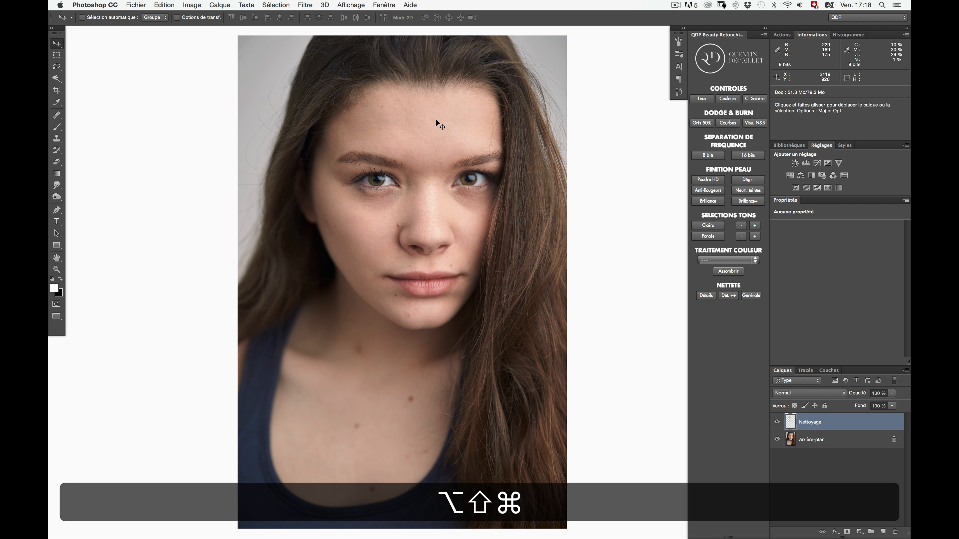
{"action": "key", "text": "alt+shift+super+e"}
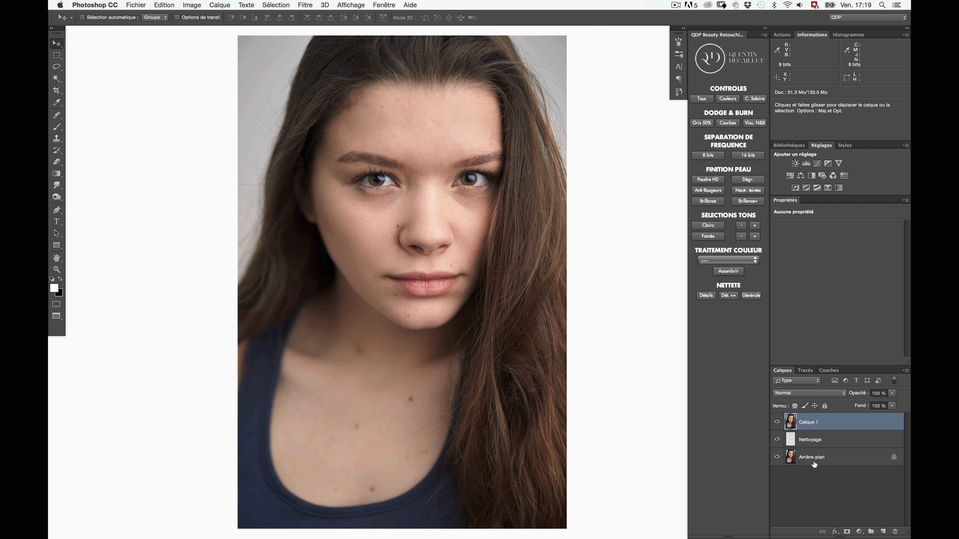
{"action": "right_click", "coordinate": [824, 415]}
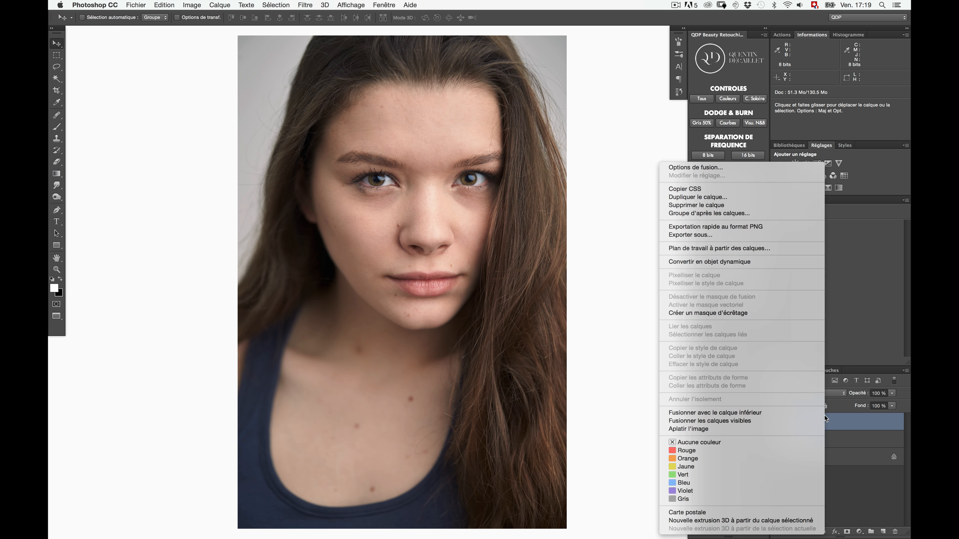
{"action": "left_click", "coordinate": [745, 261]}
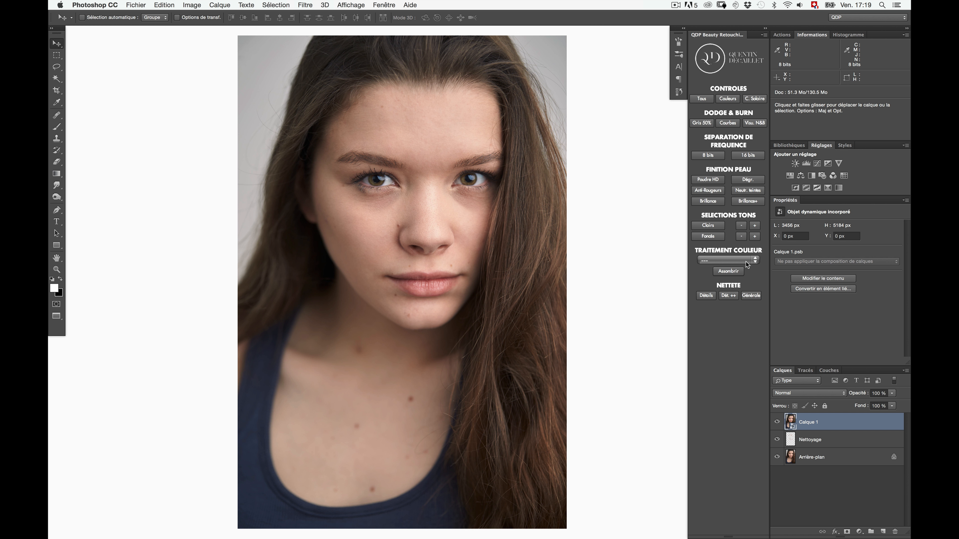
- Rename the smart object layer as IHP
{"action": "key", "text": "shift+super"}
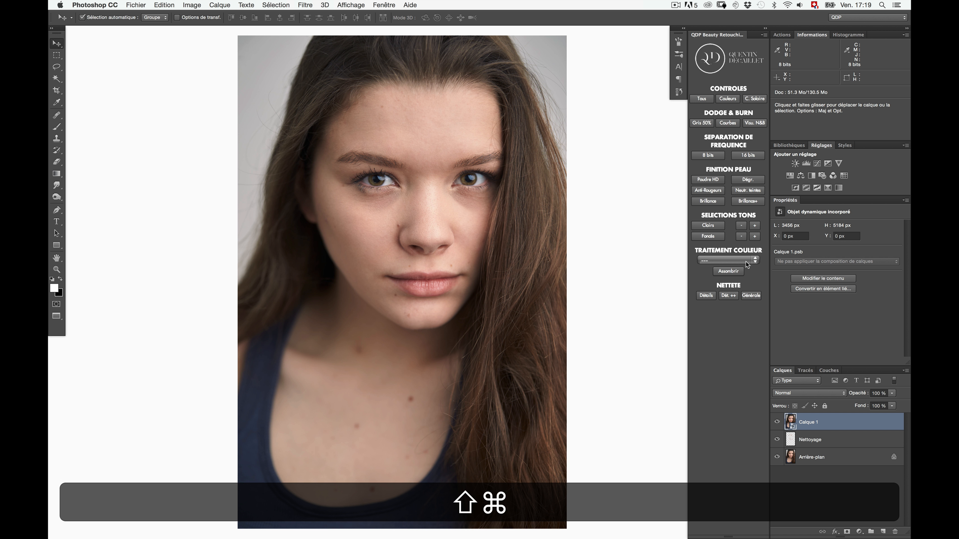
{"action": "key", "text": "shift+super+r"}
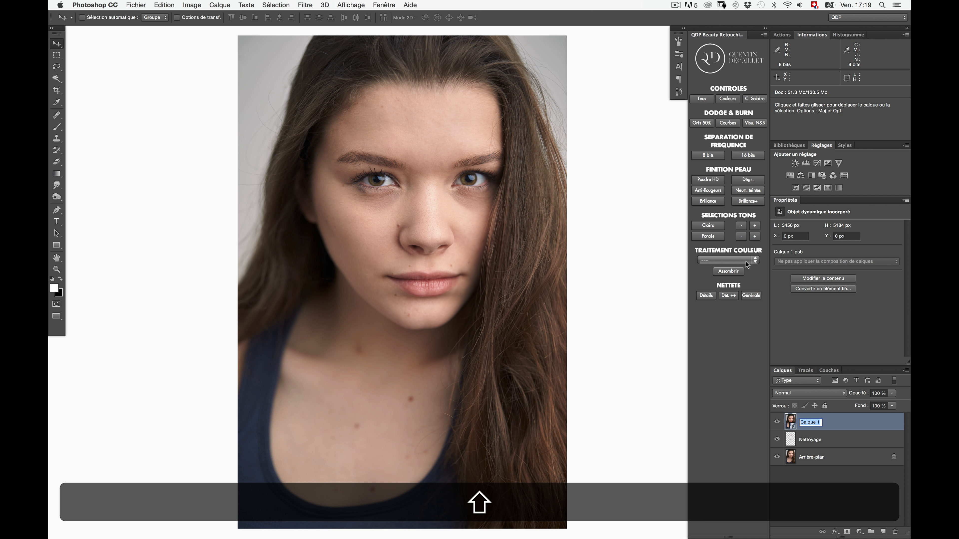
{"action": "type", "text": "IHP"}
{"action": "key", "text": "shift+Return"}
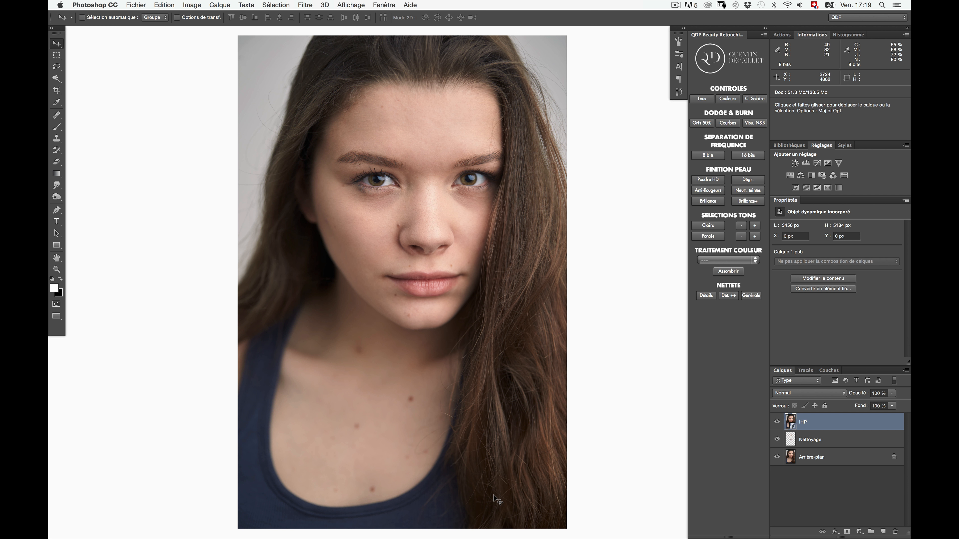
- Start the Gaussian Blur filter on the IHP layer and move its dialog clear of the face
{"action": "left_click", "coordinate": [302, 5]}
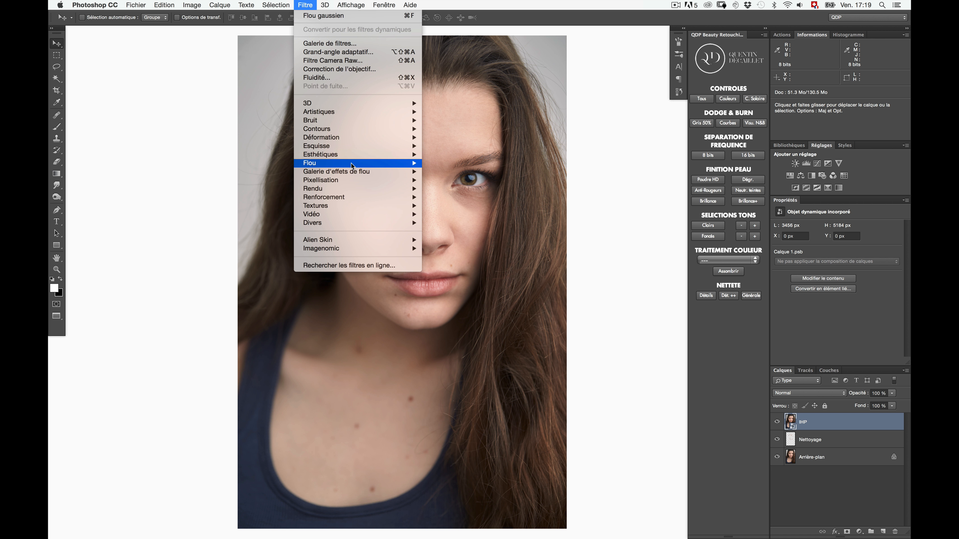
{"action": "mouse_move", "coordinate": [352, 166]}
{"action": "left_click", "coordinate": [464, 207]}
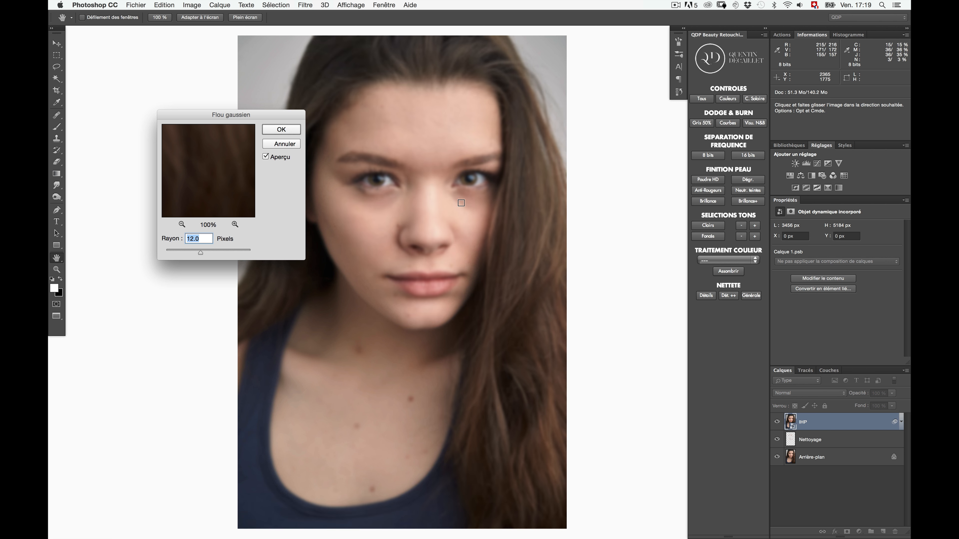
{"action": "left_click_drag", "start_coordinate": [257, 115], "coordinate": [214, 243]}
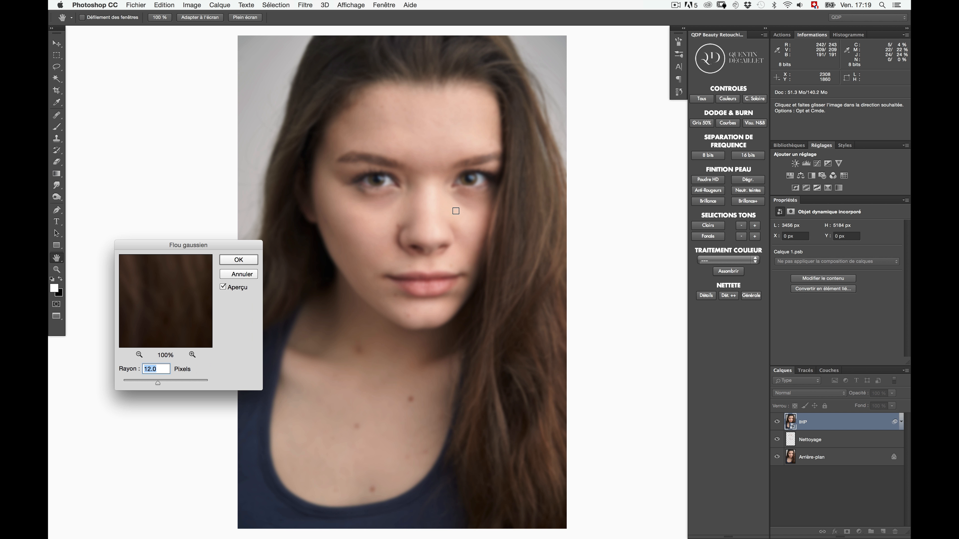
{"action": "left_click_drag", "start_coordinate": [230, 245], "coordinate": [230, 216]}
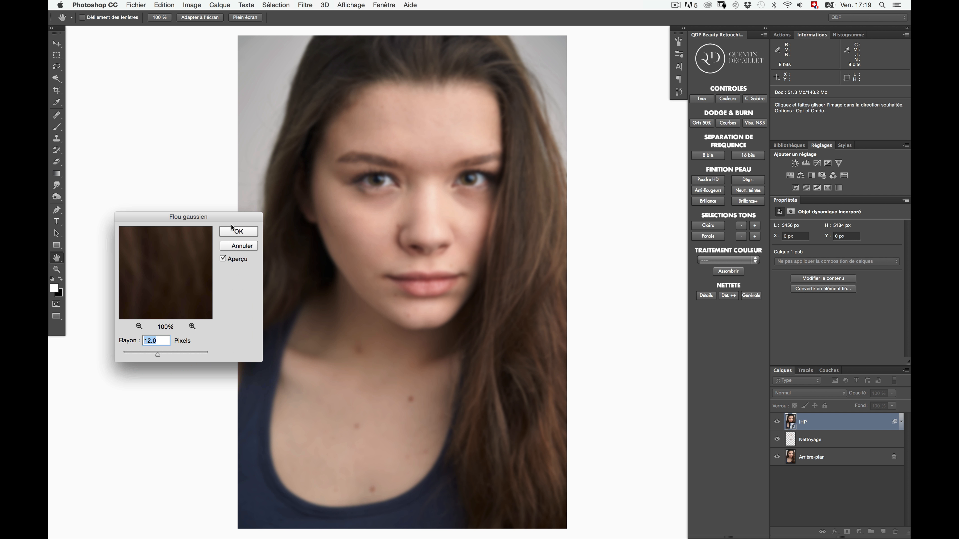
- Preview Gaussian blur radii of 9, 3 and 20 pixels on the portrait
{"action": "type", "text": "9"}
{"action": "left_click_drag", "start_coordinate": [200, 217], "coordinate": [213, 147]}
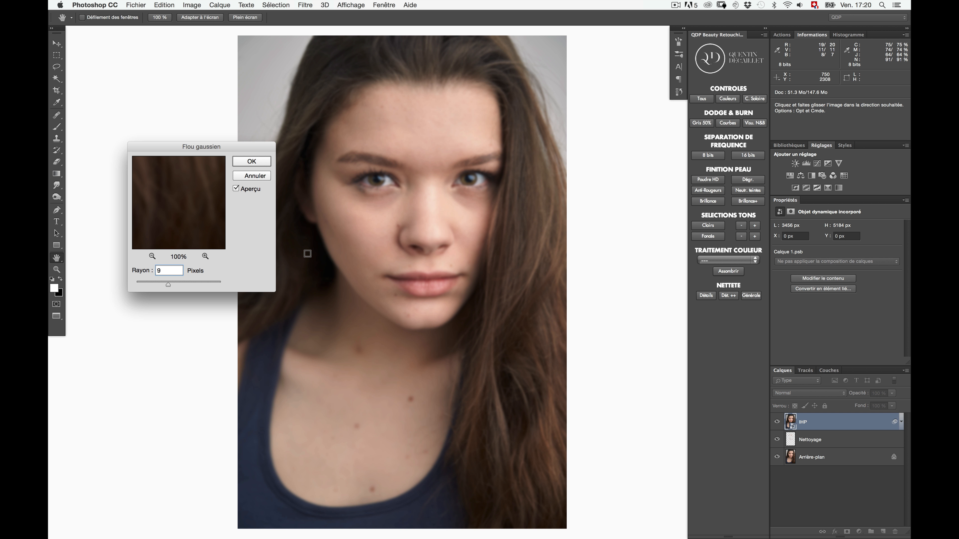
{"action": "key", "text": "BackSpace"}
{"action": "type", "text": "3"}
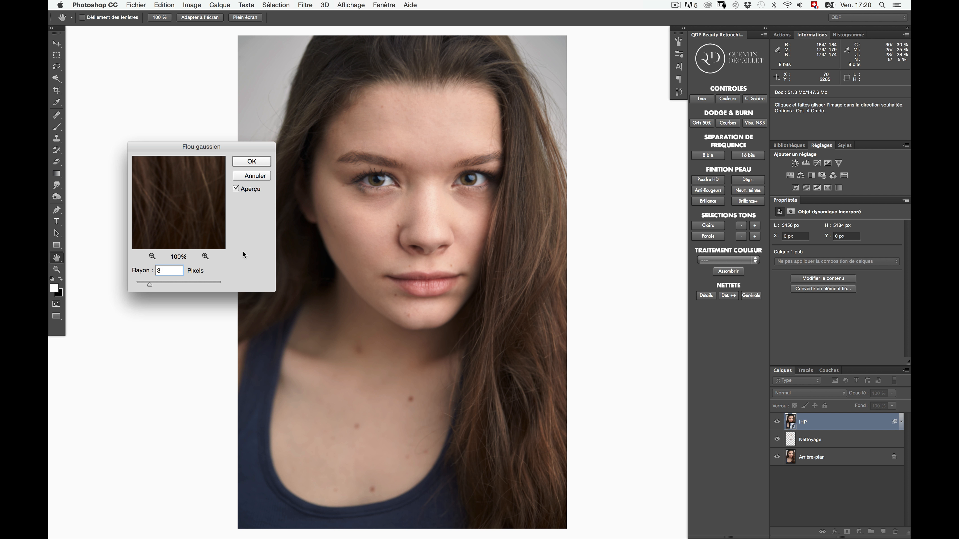
{"action": "key", "text": "super+a"}
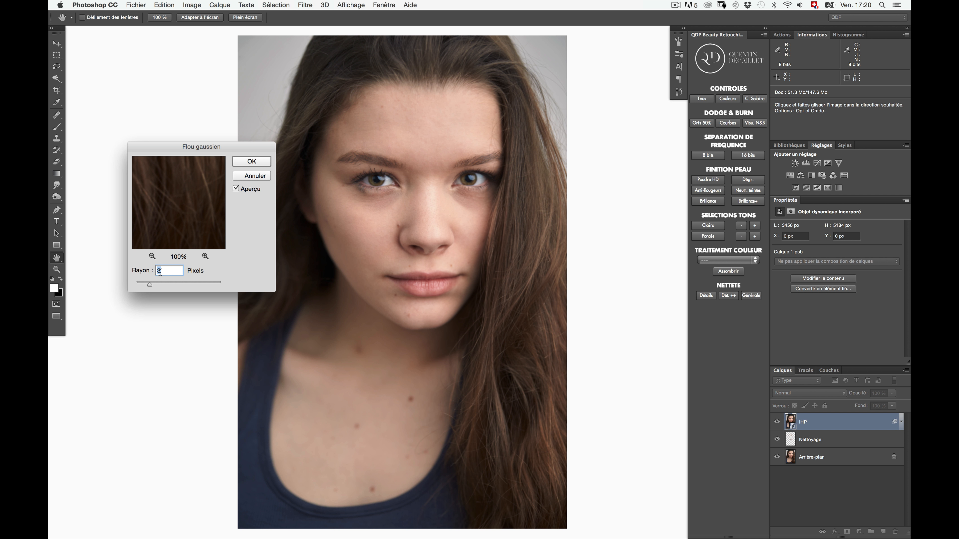
{"action": "type", "text": "20"}
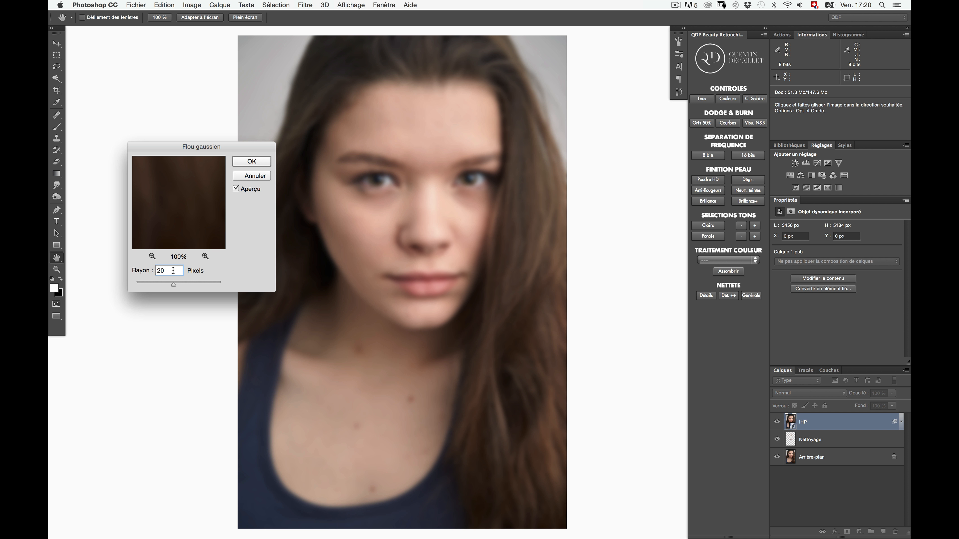
- Set the Gaussian blur radius to 12 pixels and apply the filter
{"action": "key", "text": "super+a"}
{"action": "type", "text": "12"}
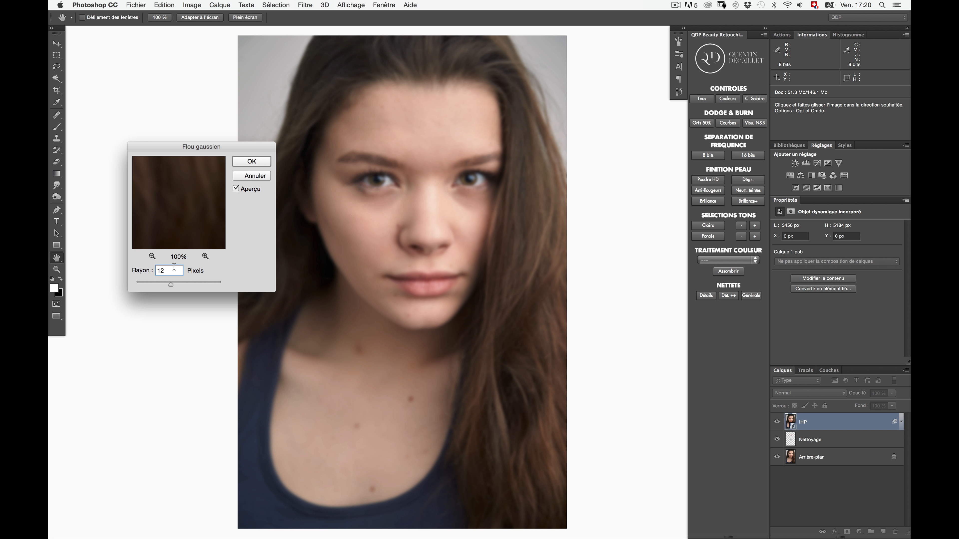
{"action": "left_click", "coordinate": [251, 161]}
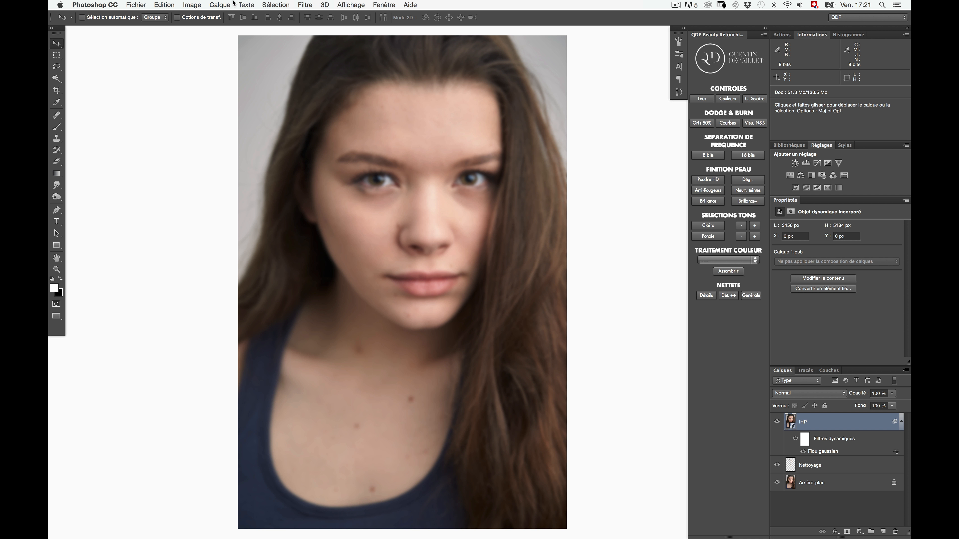
- Apply a High Pass (Passe-haut) filter with a radius of 36 pixels to the IHP layer
{"action": "left_click", "coordinate": [305, 4]}
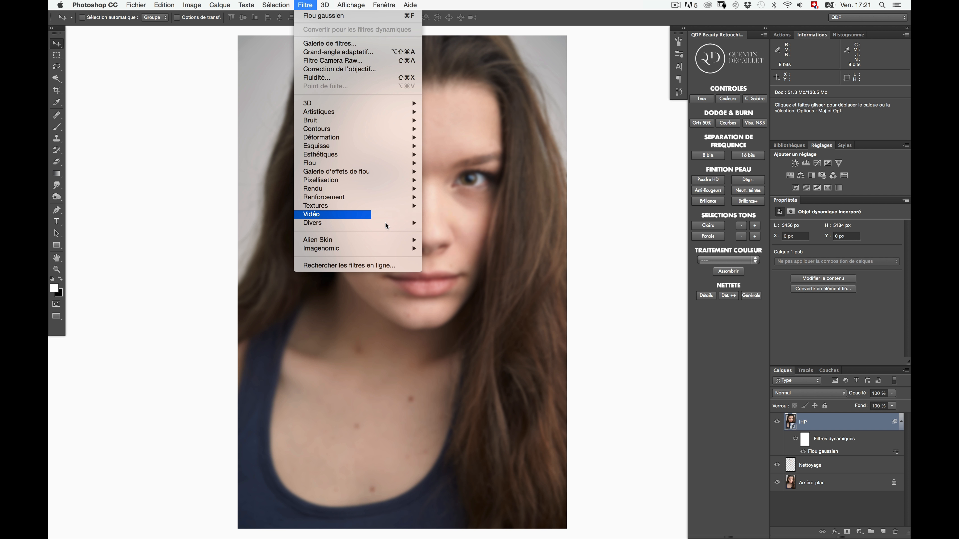
{"action": "mouse_move", "coordinate": [385, 222]}
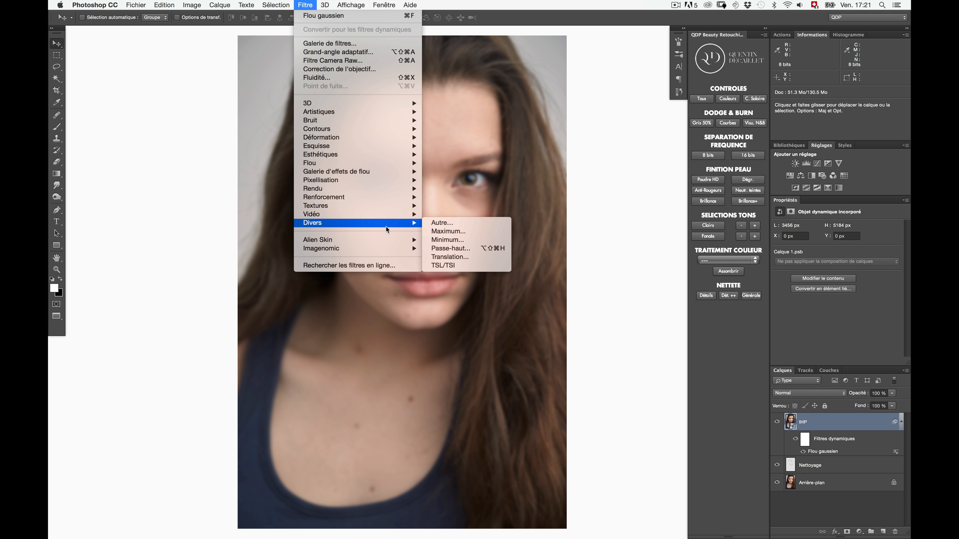
{"action": "left_click", "coordinate": [450, 249]}
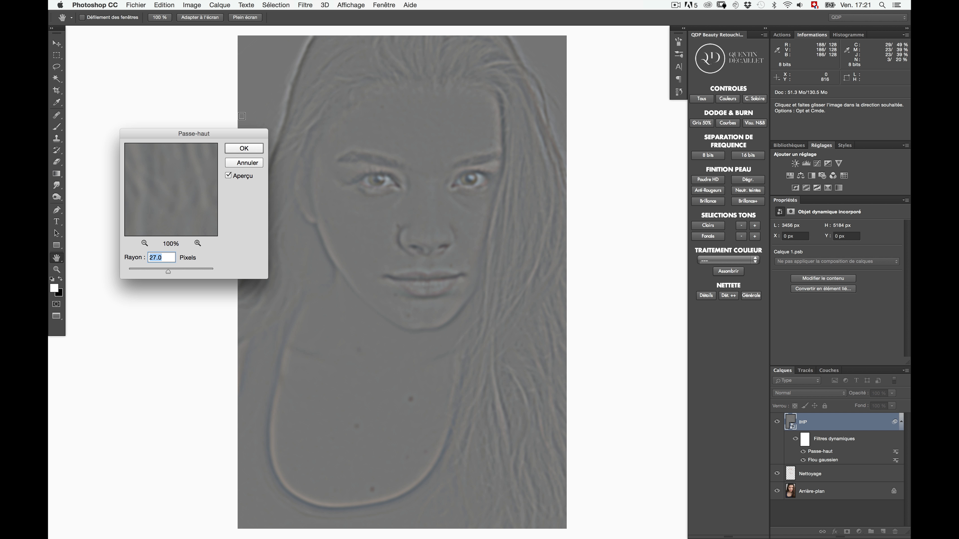
{"action": "left_click_drag", "start_coordinate": [224, 131], "coordinate": [209, 99]}
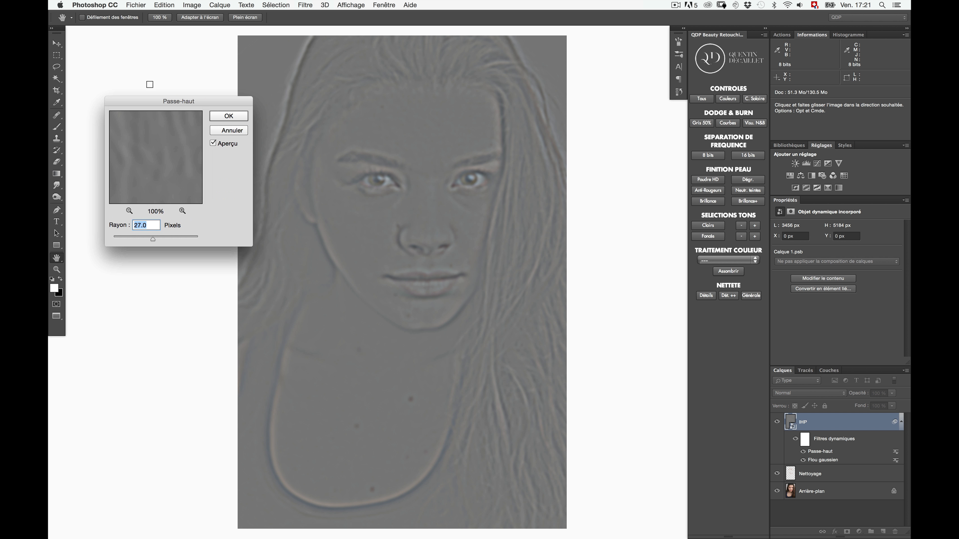
{"action": "left_click_drag", "start_coordinate": [161, 99], "coordinate": [187, 197]}
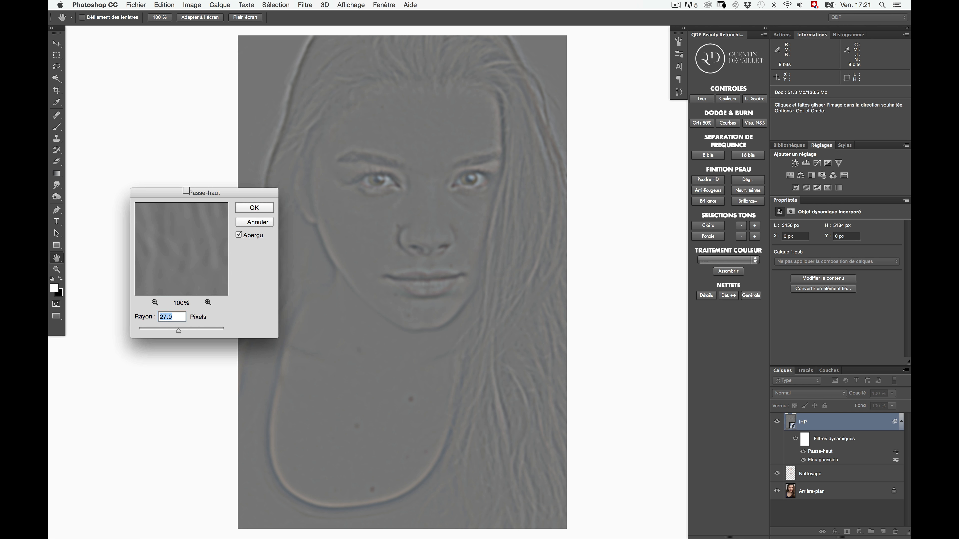
{"action": "type", "text": "36"}
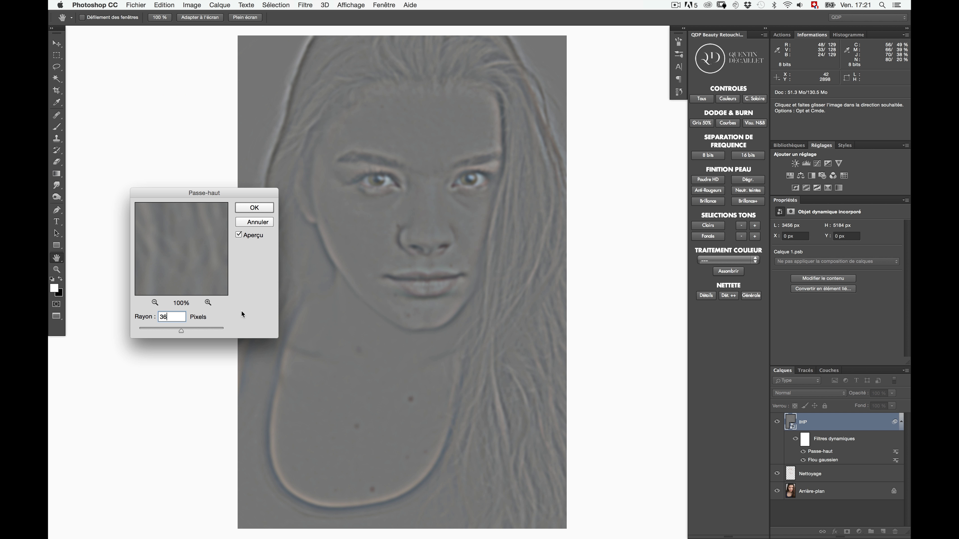
{"action": "key", "text": "Return"}
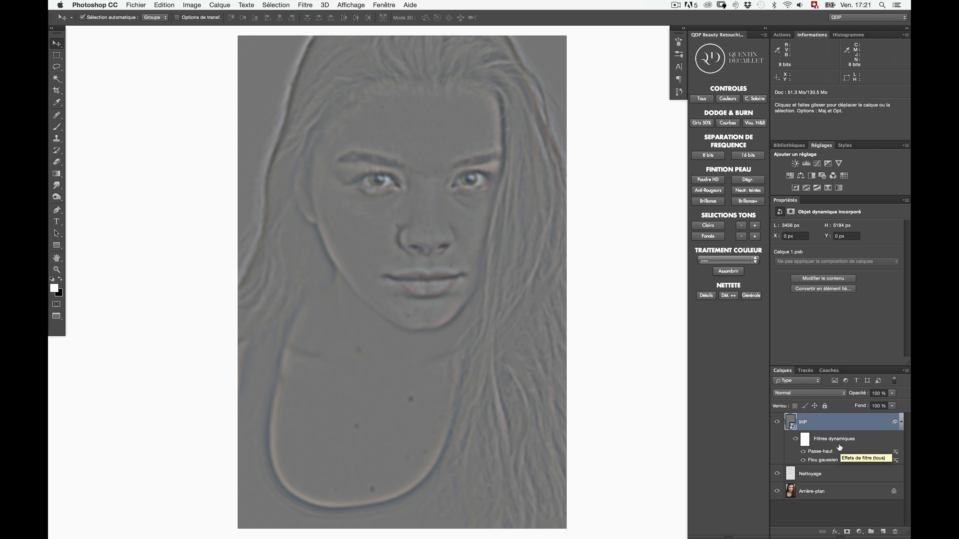
- Invert the IHP layer and set its blending mode to Lumière linéaire
{"action": "key", "text": "super"}
{"action": "key", "text": "super+i"}
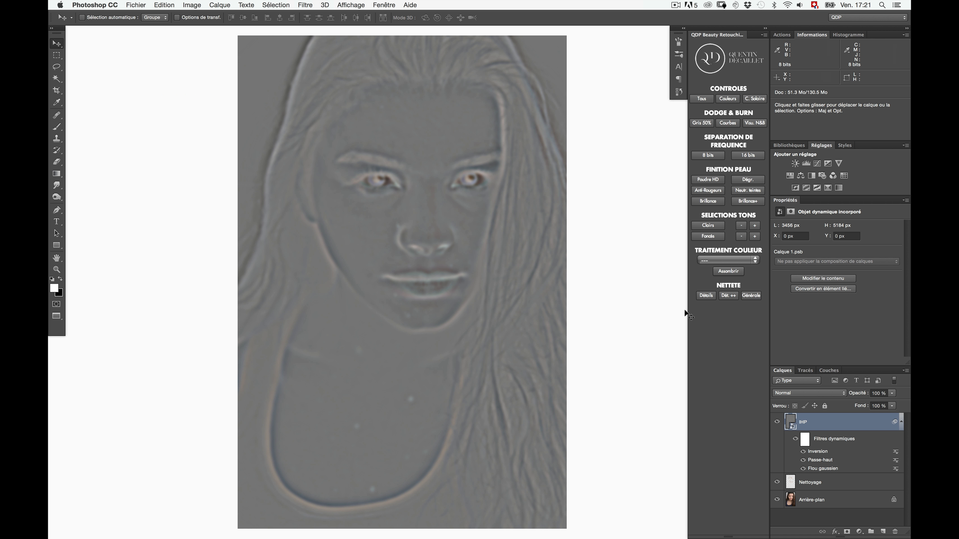
{"action": "left_click", "coordinate": [801, 393]}
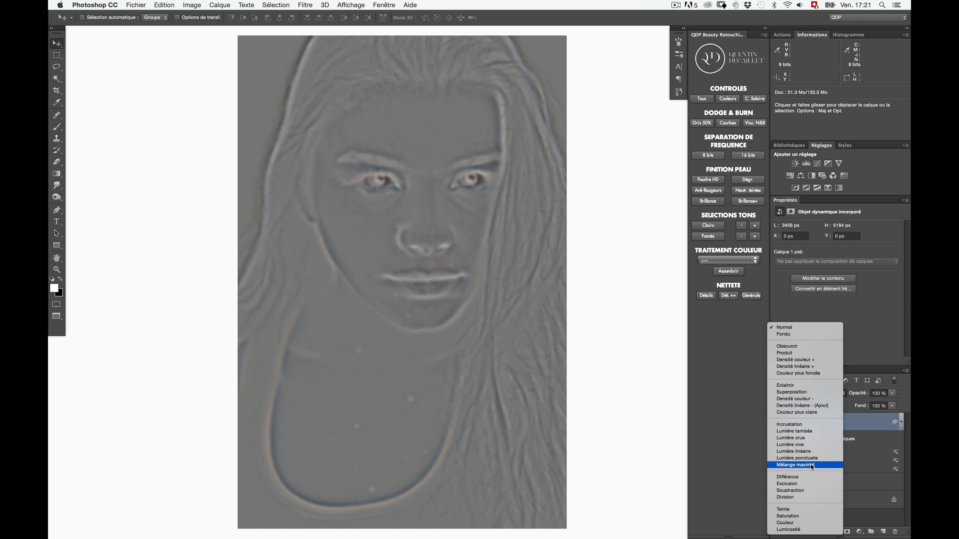
{"action": "left_click", "coordinate": [810, 452]}
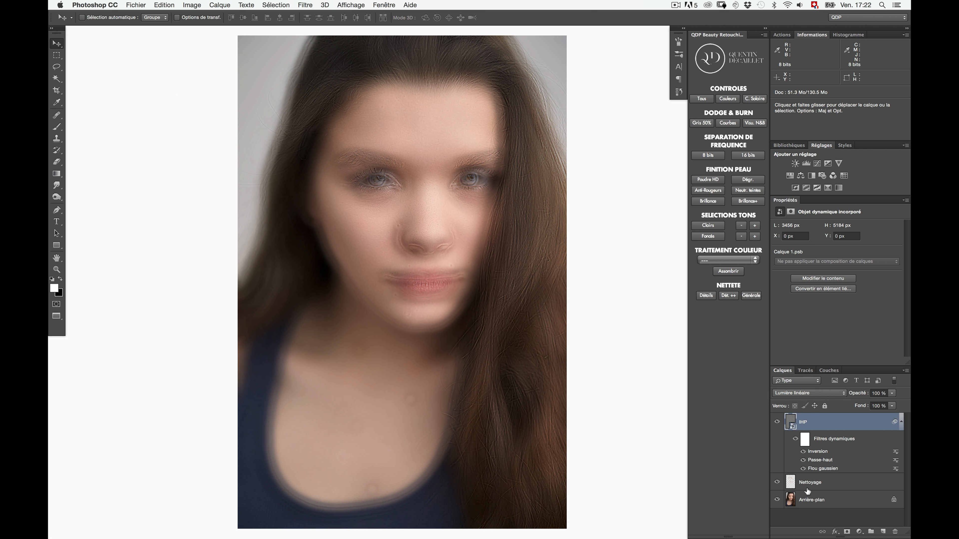
- Add a black layer mask to the IHP layer to hide its smoothing effect
{"action": "scroll", "coordinate": [499, 345], "scroll_direction": "right", "scroll_amount": 5}
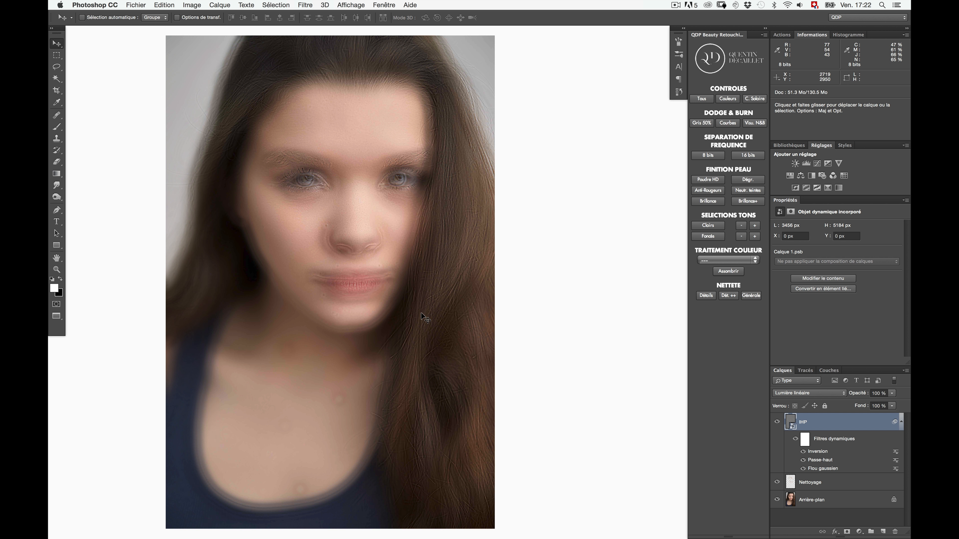
{"action": "key", "text": "super+plus"}
{"action": "key", "text": "super+plus"}
{"action": "key", "text": "super+plus"}
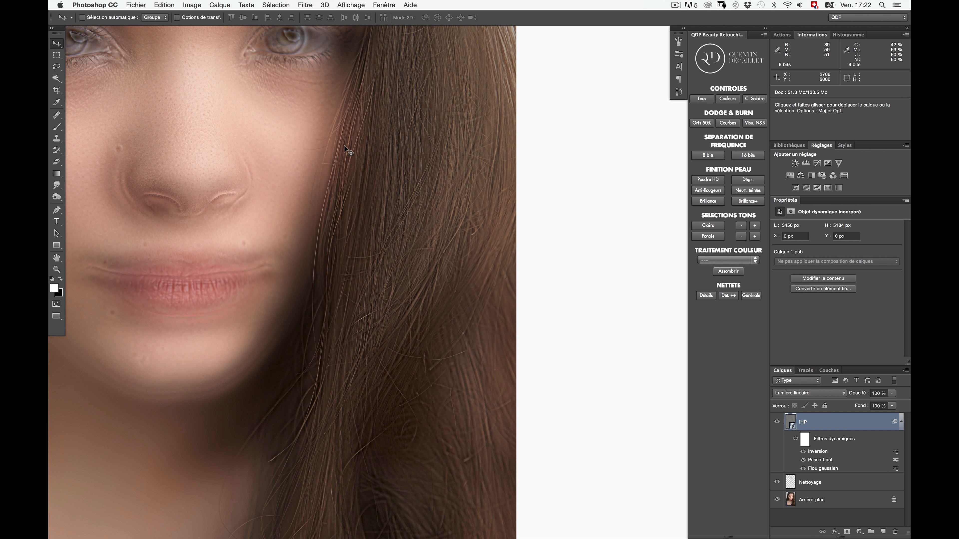
{"action": "scroll", "coordinate": [344, 146], "scroll_direction": "left", "scroll_amount": 6}
{"action": "scroll", "coordinate": [344, 147], "scroll_direction": "up", "scroll_amount": 3}
{"action": "scroll", "coordinate": [318, 210], "scroll_direction": "left", "scroll_amount": 5}
{"action": "scroll", "coordinate": [317, 210], "scroll_direction": "up", "scroll_amount": 3}
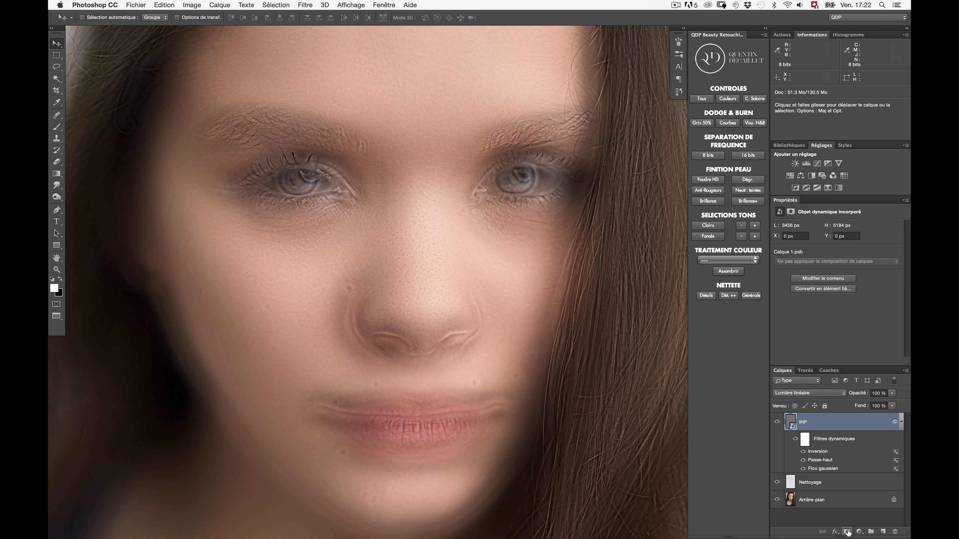
{"action": "key", "text": "alt"}
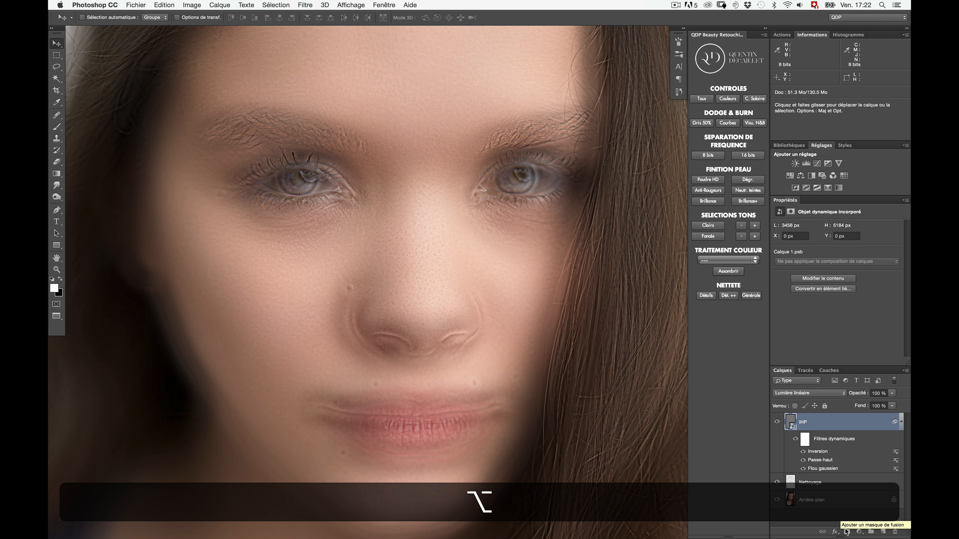
{"action": "left_click", "coordinate": [846, 531], "text": "alt"}
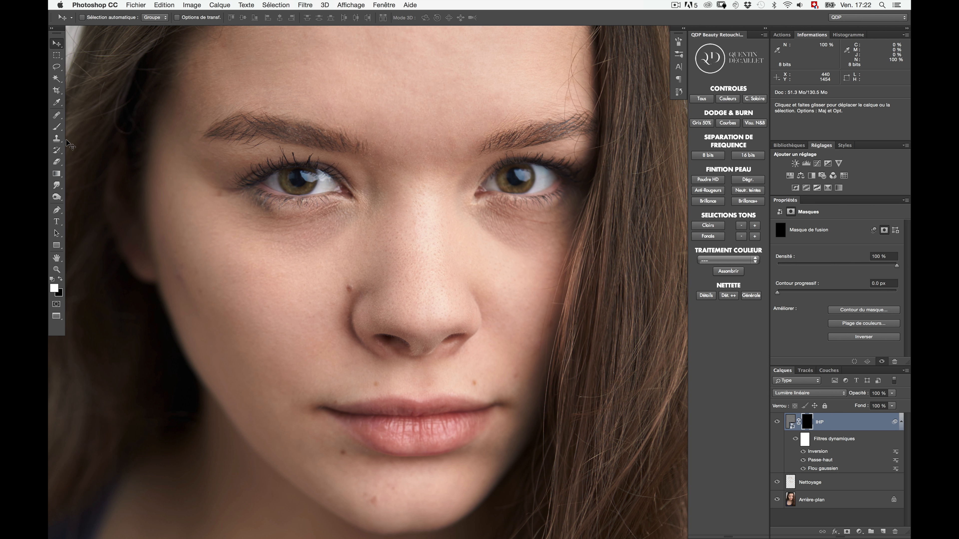
- Activate the Brush tool with the 422 px brush preset for painting on the IHP mask
{"action": "left_click", "coordinate": [59, 128]}
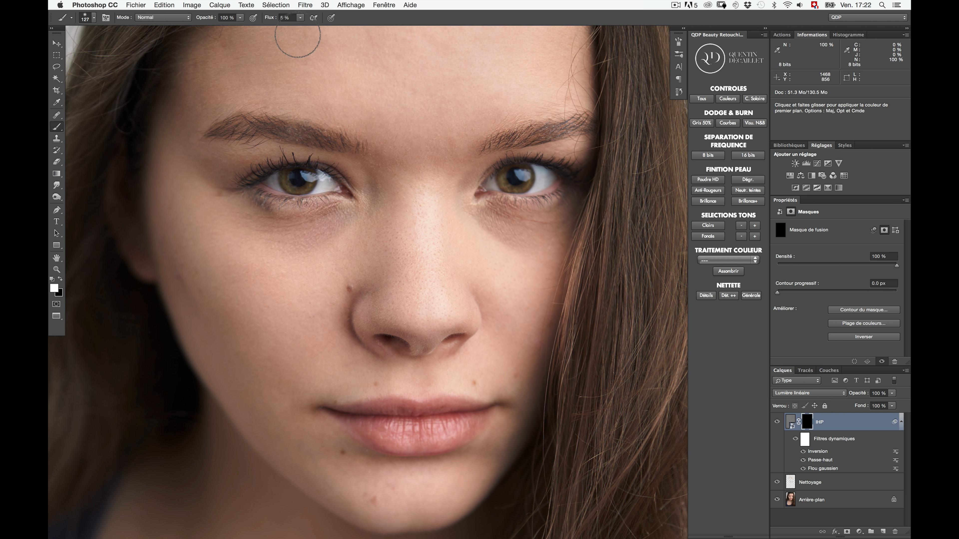
{"action": "left_click", "coordinate": [94, 18]}
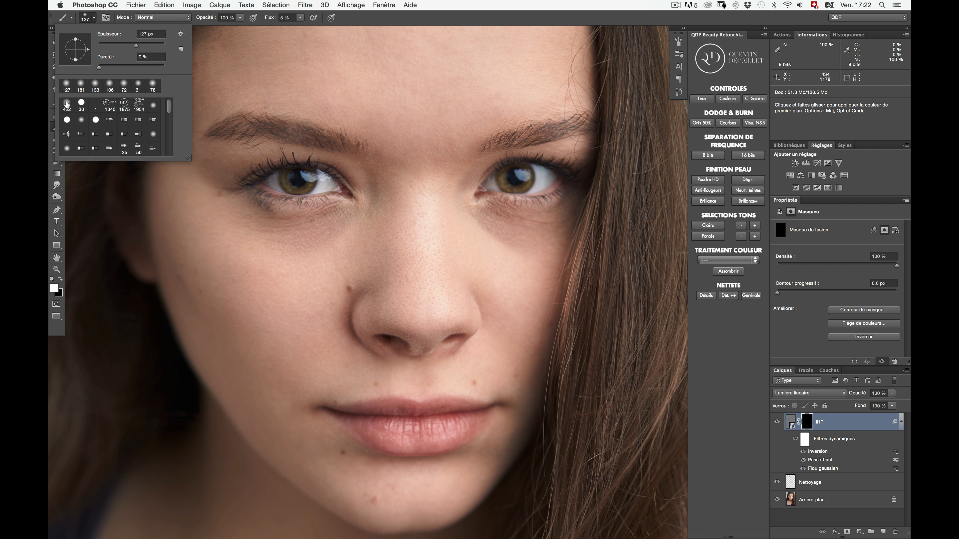
{"action": "left_click", "coordinate": [67, 104]}
{"action": "left_click", "coordinate": [314, 18]}
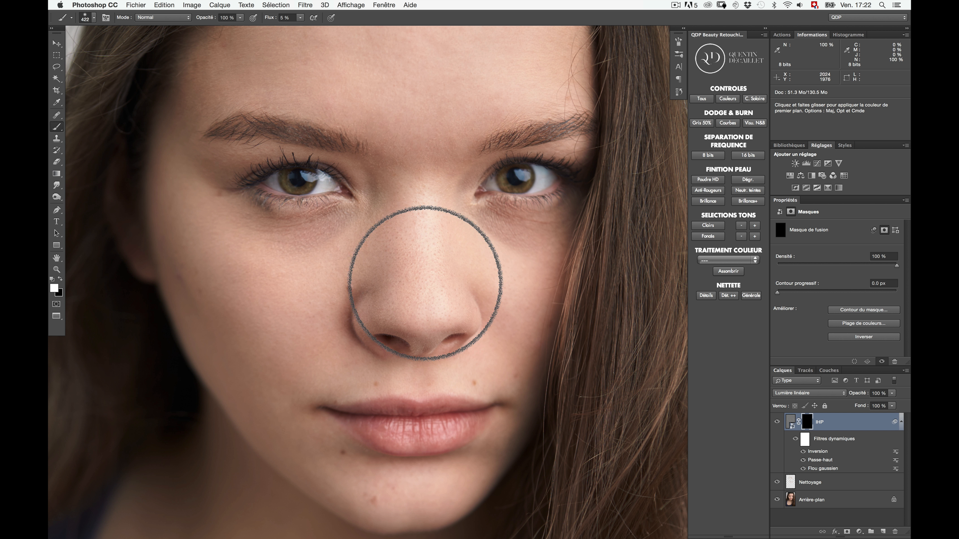
- Paint white on the IHP mask with a 102 px brush along the jaw, cheek and temple
{"action": "key", "text": "super+0"}
{"action": "scroll", "coordinate": [484, 254], "scroll_direction": "right", "scroll_amount": 5}
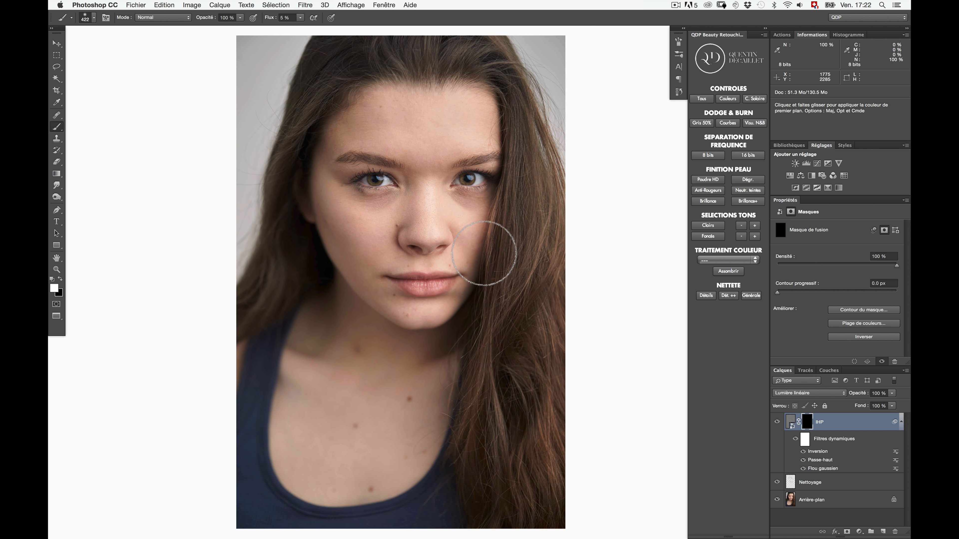
{"action": "scroll", "coordinate": [484, 254], "scroll_direction": "right", "scroll_amount": 2}
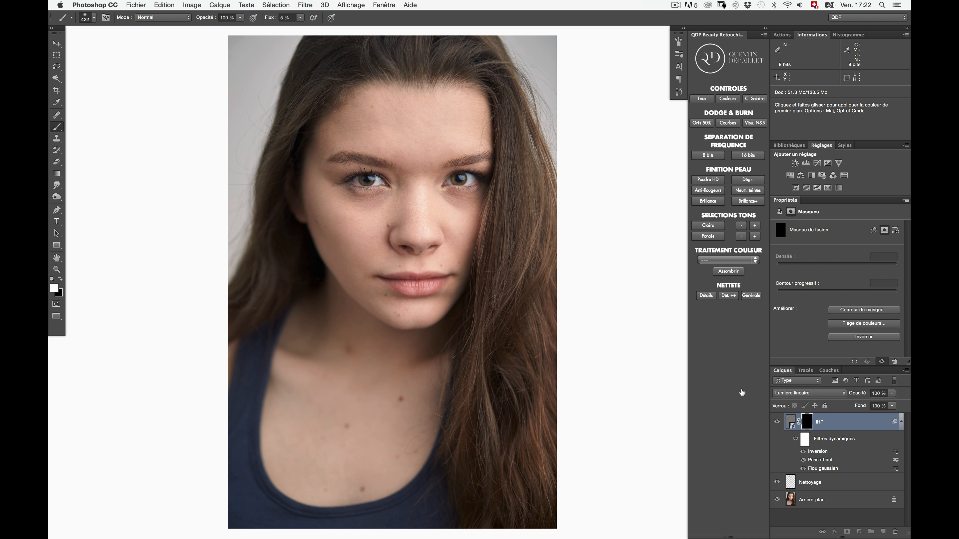
{"action": "key", "text": "space"}
{"action": "scroll", "coordinate": [275, 186], "scroll_direction": "right", "scroll_amount": 4}
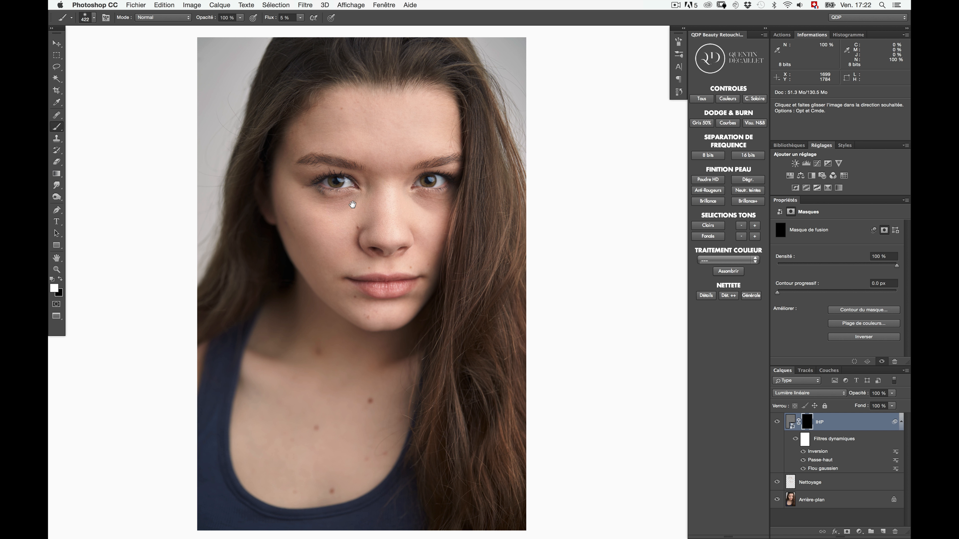
{"action": "left_click_drag", "start_coordinate": [324, 244], "coordinate": [306, 245]}
{"action": "left_click_drag", "start_coordinate": [335, 233], "coordinate": [340, 234]}
{"action": "mouse_move", "coordinate": [347, 224]}
{"action": "left_mouse_down"}
{"action": "mouse_move", "coordinate": [321, 226]}
{"action": "mouse_move", "coordinate": [273, 260]}
{"action": "mouse_move", "coordinate": [279, 281]}
{"action": "left_mouse_up"}
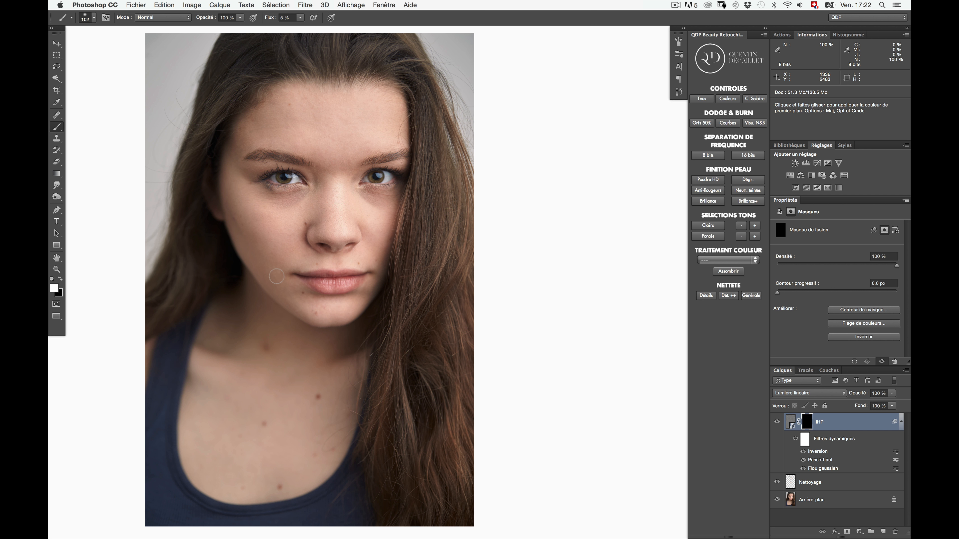
{"action": "left_click_drag", "start_coordinate": [272, 275], "coordinate": [299, 322]}
{"action": "left_click_drag", "start_coordinate": [248, 244], "coordinate": [264, 244]}
{"action": "left_click_drag", "start_coordinate": [237, 164], "coordinate": [232, 163]}
- Paint white on the IHP mask across the forehead, between the eyebrows and under both eyes
{"action": "mouse_move", "coordinate": [285, 131]}
{"action": "left_mouse_down"}
{"action": "mouse_move", "coordinate": [302, 147]}
{"action": "mouse_move", "coordinate": [305, 116]}
{"action": "mouse_move", "coordinate": [323, 143]}
{"action": "mouse_move", "coordinate": [331, 119]}
{"action": "mouse_move", "coordinate": [347, 123]}
{"action": "left_mouse_up"}
{"action": "mouse_move", "coordinate": [337, 164]}
{"action": "left_mouse_down"}
{"action": "mouse_move", "coordinate": [351, 164]}
{"action": "mouse_move", "coordinate": [338, 159]}
{"action": "mouse_move", "coordinate": [358, 144]}
{"action": "mouse_move", "coordinate": [332, 170]}
{"action": "mouse_move", "coordinate": [334, 191]}
{"action": "mouse_move", "coordinate": [368, 198]}
{"action": "mouse_move", "coordinate": [365, 206]}
{"action": "left_mouse_up"}
{"action": "left_click_drag", "start_coordinate": [355, 211], "coordinate": [371, 205]}
{"action": "mouse_move", "coordinate": [291, 217]}
{"action": "left_mouse_down"}
{"action": "mouse_move", "coordinate": [274, 210]}
{"action": "mouse_move", "coordinate": [300, 204]}
{"action": "left_mouse_up"}
- Adjust the brush size and paint more white on the IHP mask around the eyes, nose and mouth
{"action": "key", "text": "x"}
{"action": "key", "text": "x"}
{"action": "key", "text": "bracketleft"}
{"action": "key", "text": "bracketleft"}
{"action": "mouse_move", "coordinate": [284, 212]}
{"action": "left_mouse_down"}
{"action": "mouse_move", "coordinate": [297, 213]}
{"action": "mouse_move", "coordinate": [269, 205]}
{"action": "mouse_move", "coordinate": [239, 173]}
{"action": "mouse_move", "coordinate": [272, 165]}
{"action": "left_mouse_up"}
{"action": "left_click_drag", "start_coordinate": [326, 201], "coordinate": [332, 201]}
{"action": "mouse_move", "coordinate": [293, 241]}
{"action": "left_mouse_down"}
{"action": "mouse_move", "coordinate": [301, 262]}
{"action": "mouse_move", "coordinate": [294, 261]}
{"action": "mouse_move", "coordinate": [306, 261]}
{"action": "left_mouse_up"}
{"action": "mouse_move", "coordinate": [365, 261]}
{"action": "left_mouse_down"}
{"action": "mouse_move", "coordinate": [396, 249]}
{"action": "mouse_move", "coordinate": [372, 257]}
{"action": "left_mouse_up"}
{"action": "left_click_drag", "start_coordinate": [350, 210], "coordinate": [358, 206]}
- Examine the eyes, nose and forehead up close, comparing the skin with the IHP layer hidden and shown
{"action": "key", "text": "super+equal"}
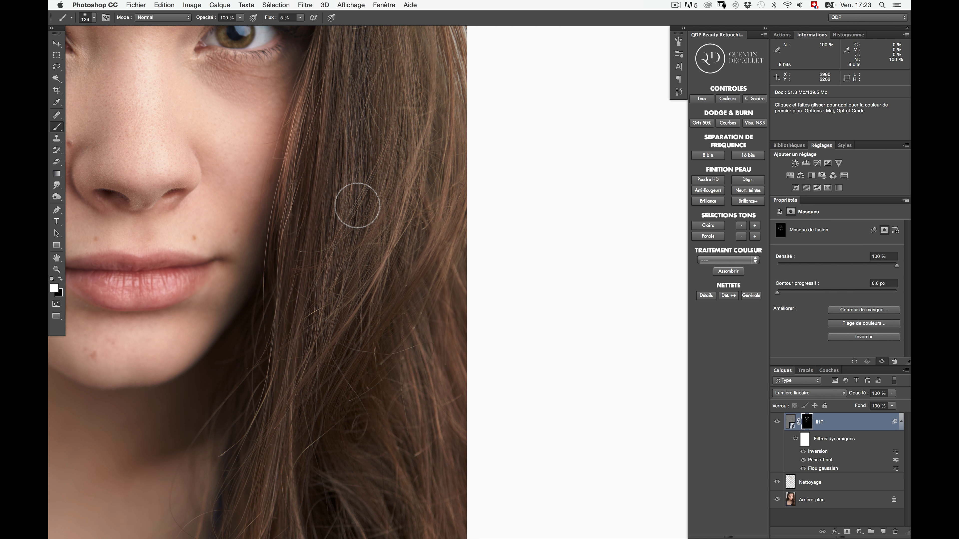
{"action": "scroll", "coordinate": [302, 215], "scroll_direction": "left", "scroll_amount": 5}
{"action": "key", "text": "super+equal"}
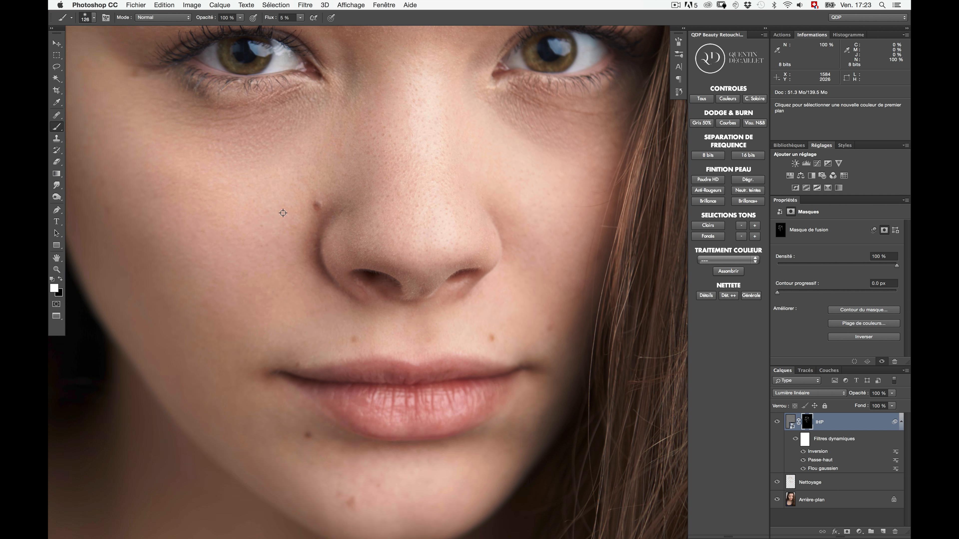
{"action": "key", "text": "v"}
{"action": "scroll", "coordinate": [281, 211], "scroll_direction": "up", "scroll_amount": 3}
{"action": "scroll", "coordinate": [281, 212], "scroll_direction": "left", "scroll_amount": 4}
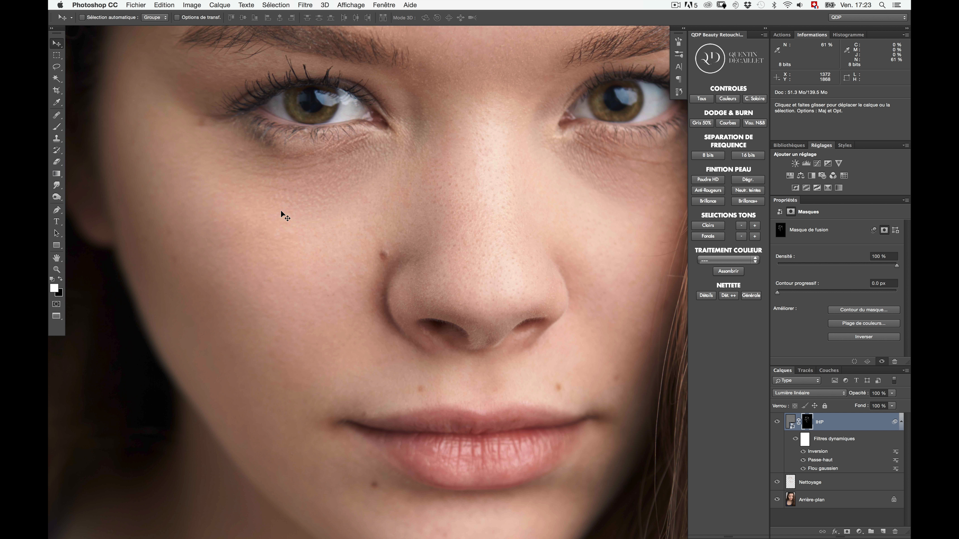
{"action": "scroll", "coordinate": [280, 211], "scroll_direction": "up", "scroll_amount": 8}
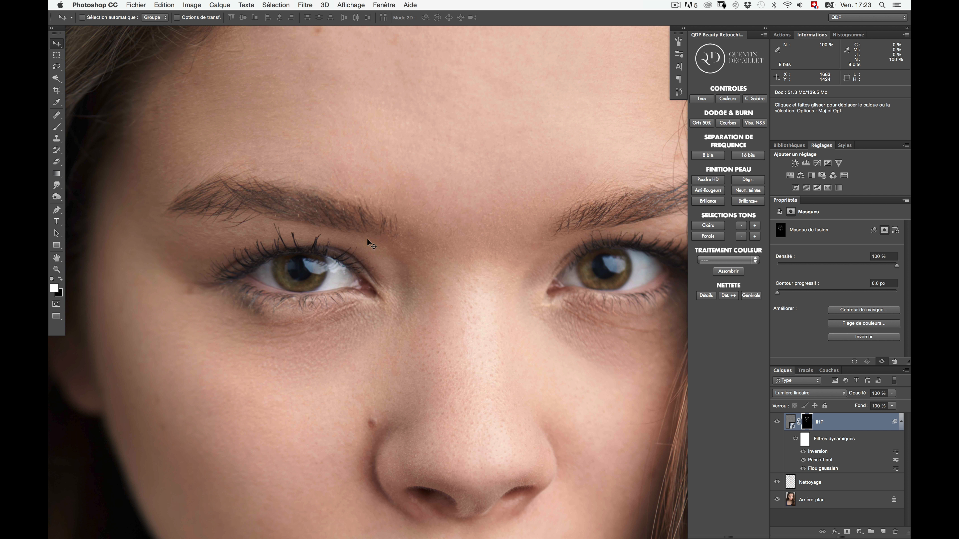
{"action": "left_click", "coordinate": [772, 420]}
{"action": "left_click", "coordinate": [772, 420]}
{"action": "left_click", "coordinate": [772, 420]}
{"action": "left_click", "coordinate": [772, 420]}
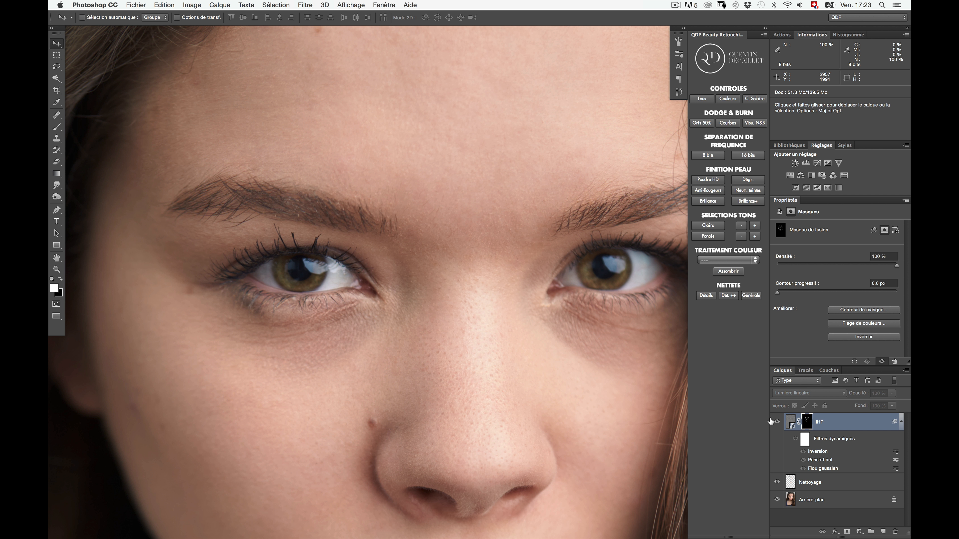
{"action": "left_click", "coordinate": [771, 420]}
{"action": "left_click", "coordinate": [772, 420]}
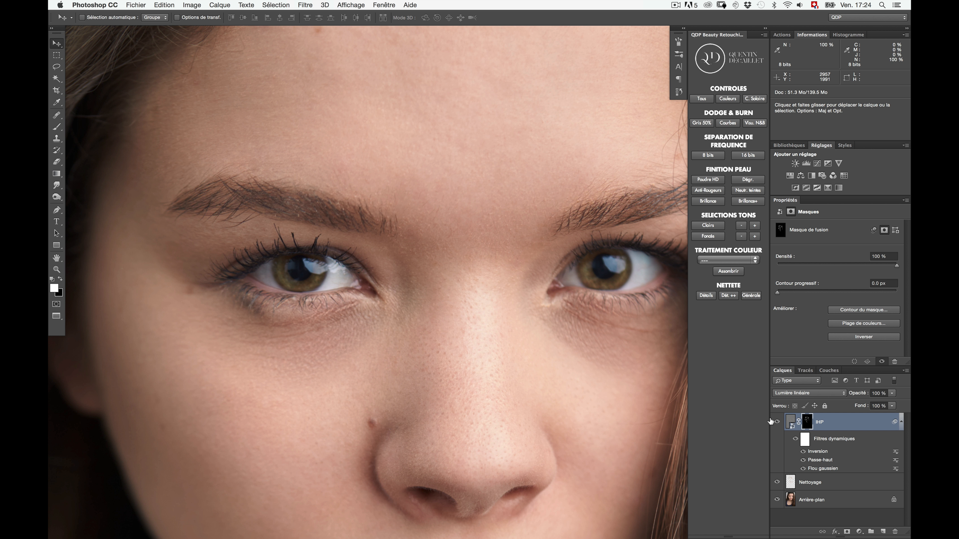
{"action": "left_click", "coordinate": [771, 421]}
{"action": "left_click", "coordinate": [771, 420]}
{"action": "left_click", "coordinate": [774, 421]}
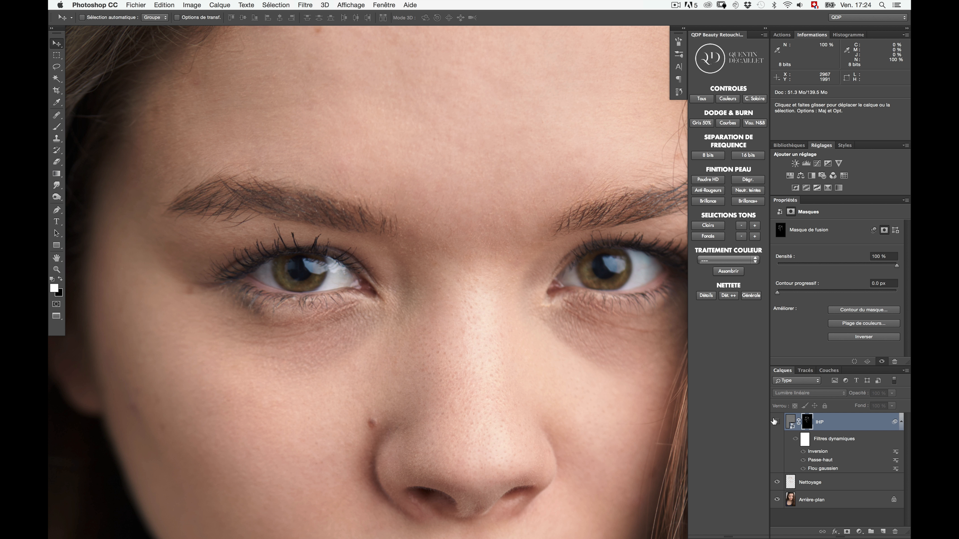
{"action": "left_click", "coordinate": [775, 422]}
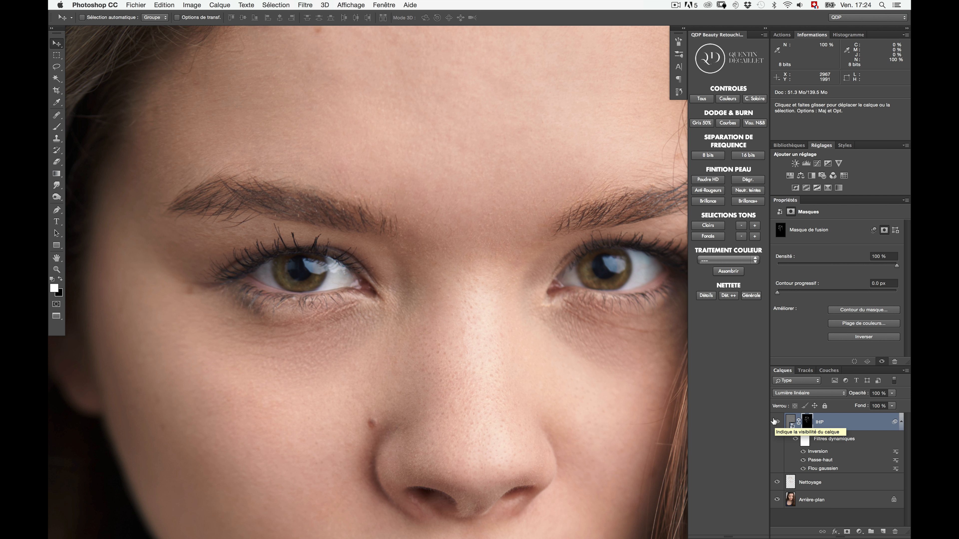
{"action": "key", "text": "super+0"}
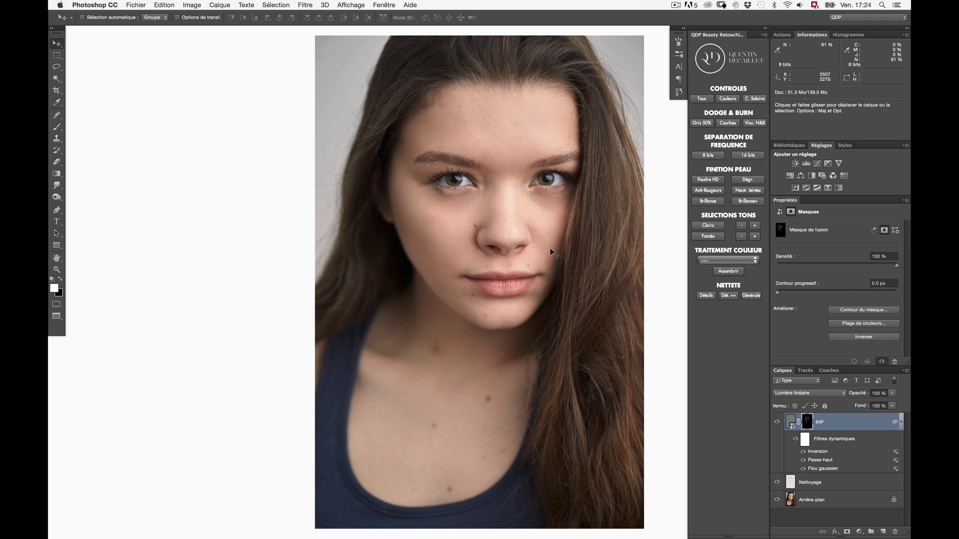
{"action": "scroll", "coordinate": [550, 250], "scroll_direction": "right", "scroll_amount": 3}
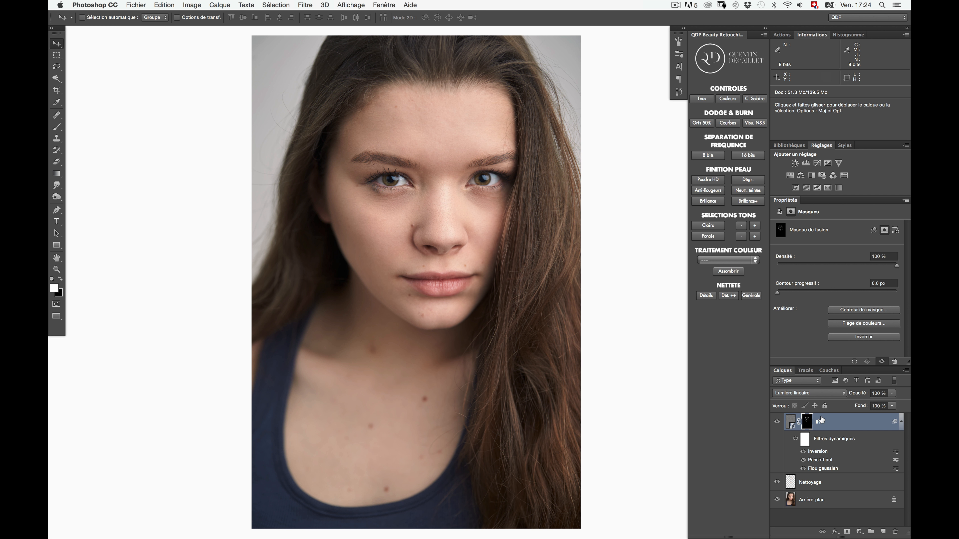
{"action": "right_click", "coordinate": [830, 422]}
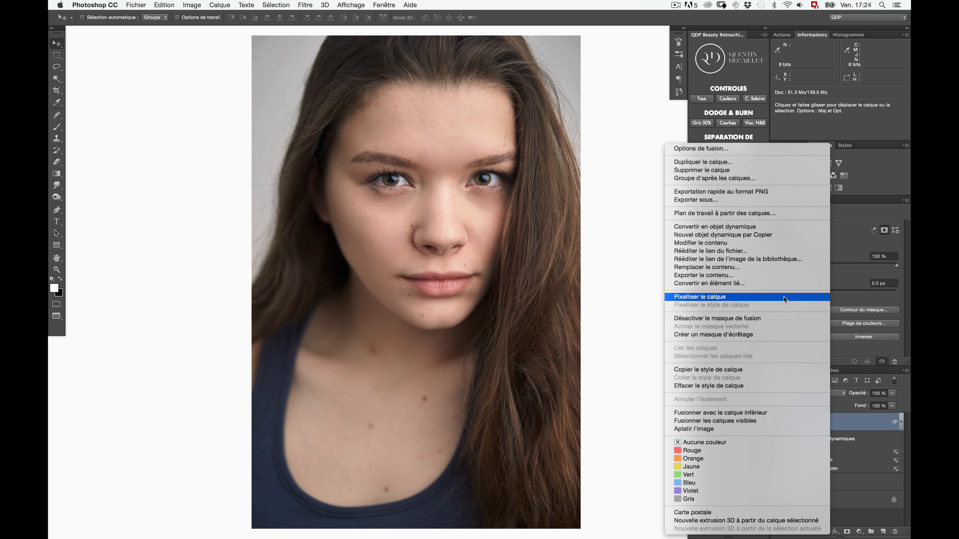
{"action": "left_click", "coordinate": [855, 313]}
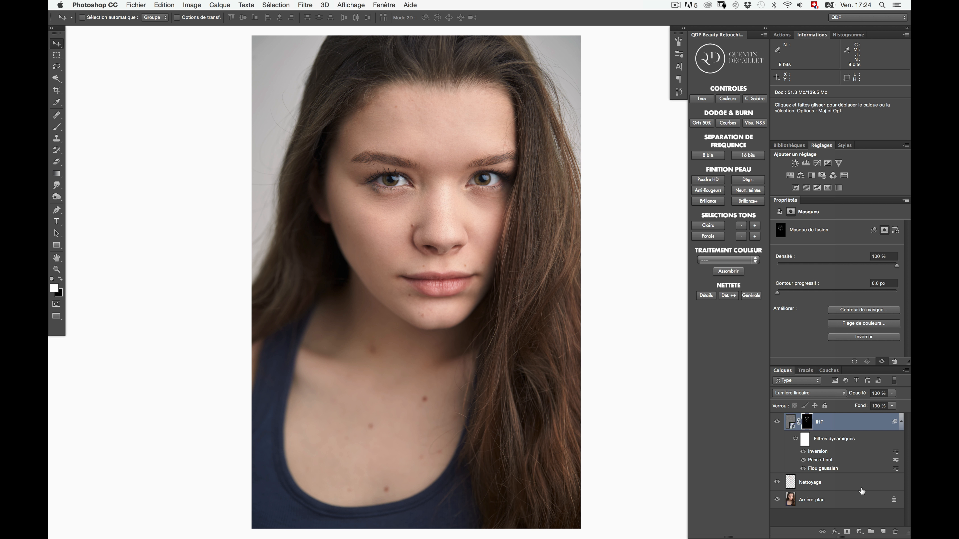
- Set the IHP layer's Gaussian Blur (Flou gaussien) radius to 20 pixels and its High Pass (Passe-haut) radius to 60 pixels
{"action": "double_click", "coordinate": [819, 468]}
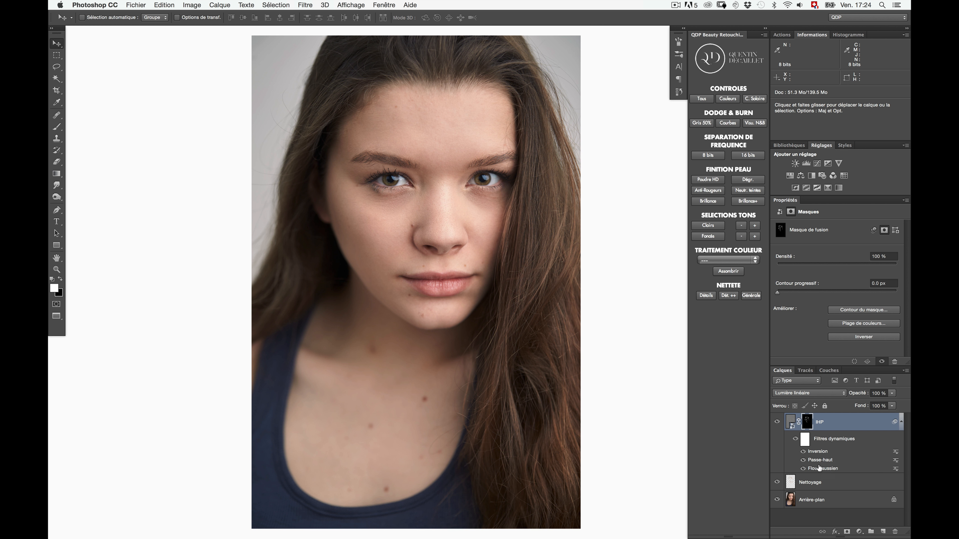
{"action": "type", "text": "20"}
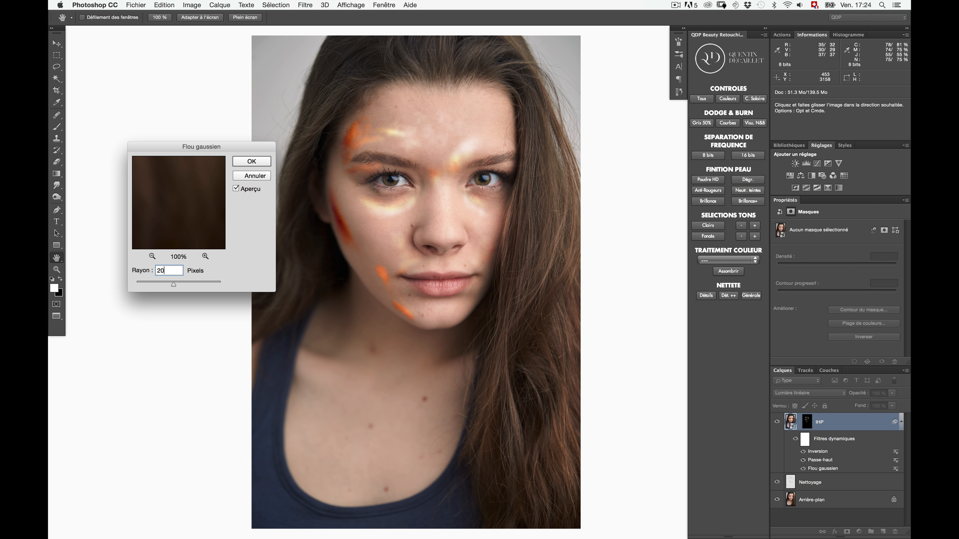
{"action": "key", "text": "Return"}
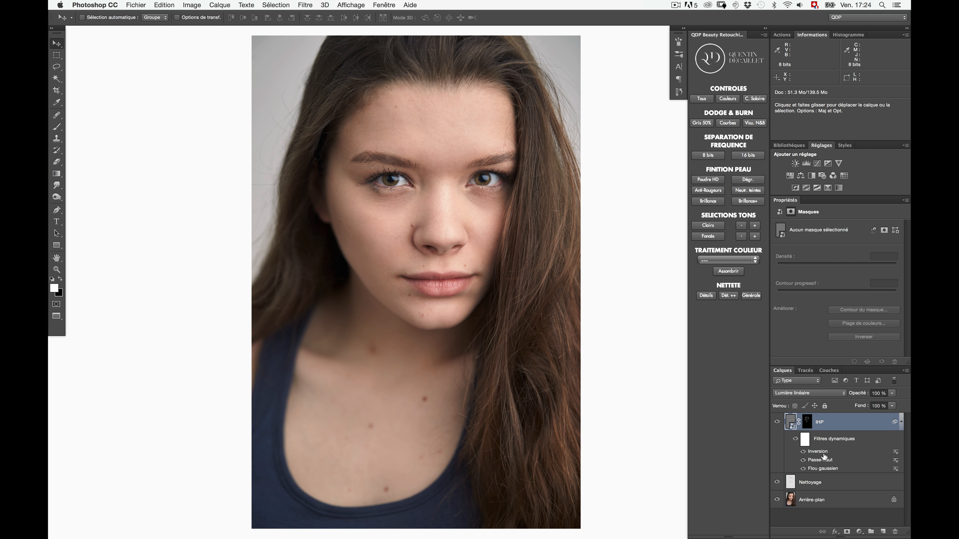
{"action": "double_click", "coordinate": [820, 460]}
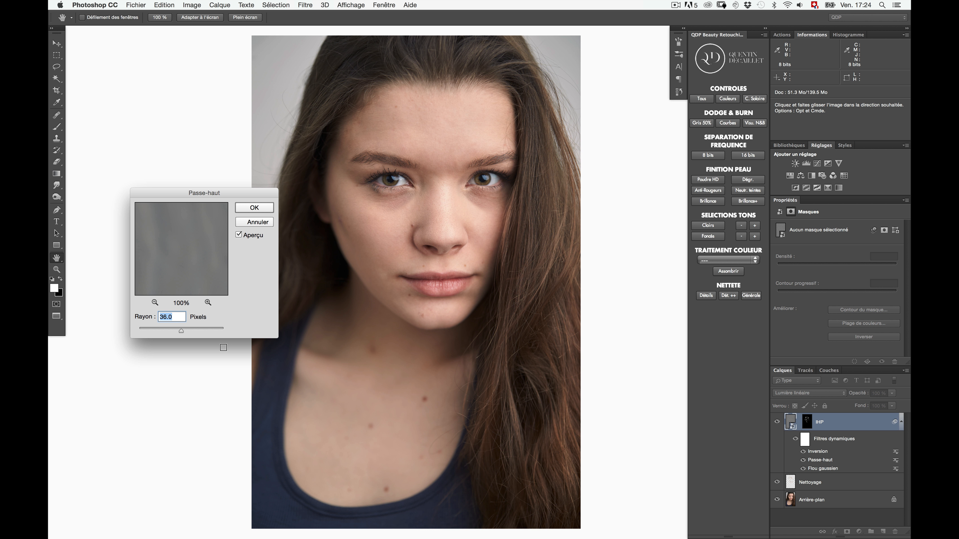
{"action": "type", "text": "60"}
{"action": "key", "text": "Return"}
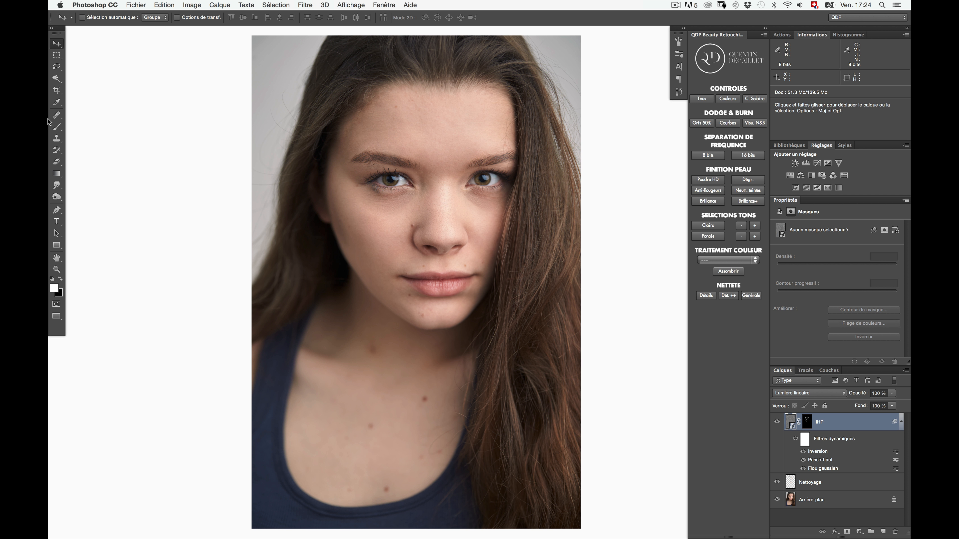
- Set the IHP layer's High Pass (Passe-haut) radius to 24 pixels and its Gaussian Blur (Flou gaussien) radius to 8 pixels
{"action": "scroll", "coordinate": [363, 208], "scroll_direction": "right", "scroll_amount": 3}
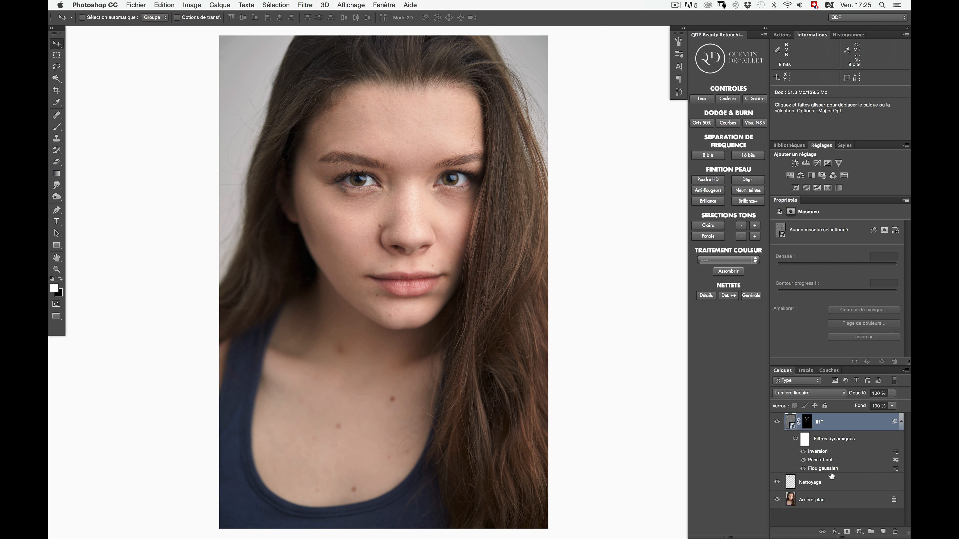
{"action": "double_click", "coordinate": [817, 460]}
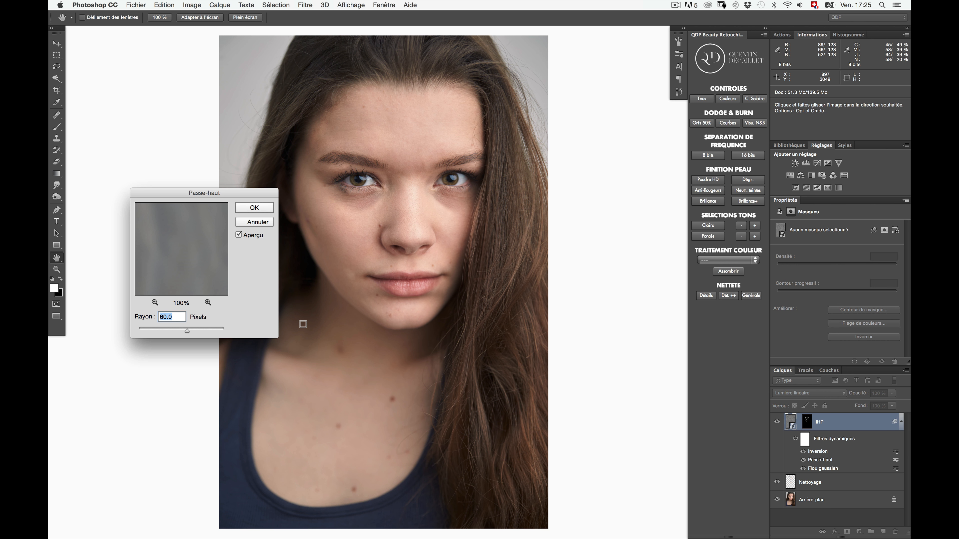
{"action": "type", "text": "24"}
{"action": "key", "text": "Return"}
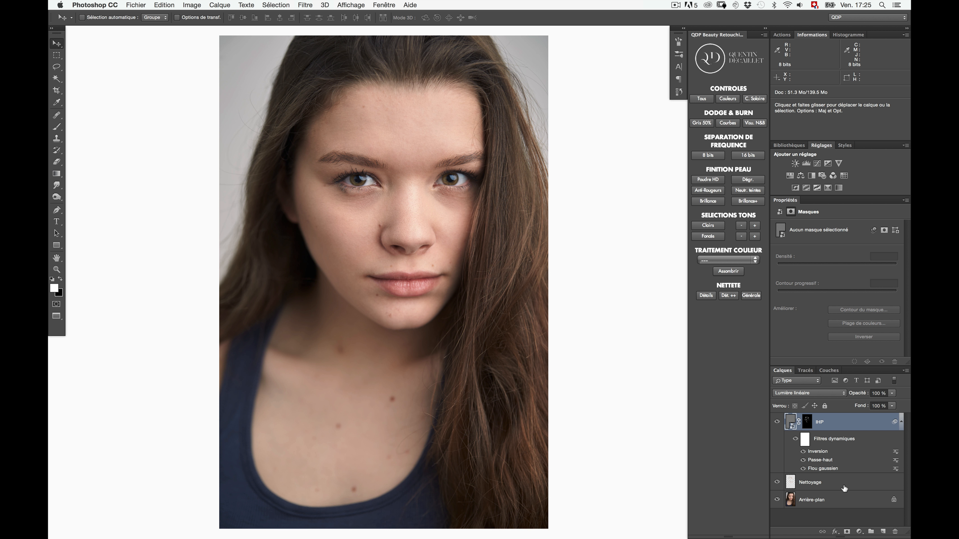
{"action": "double_click", "coordinate": [823, 469]}
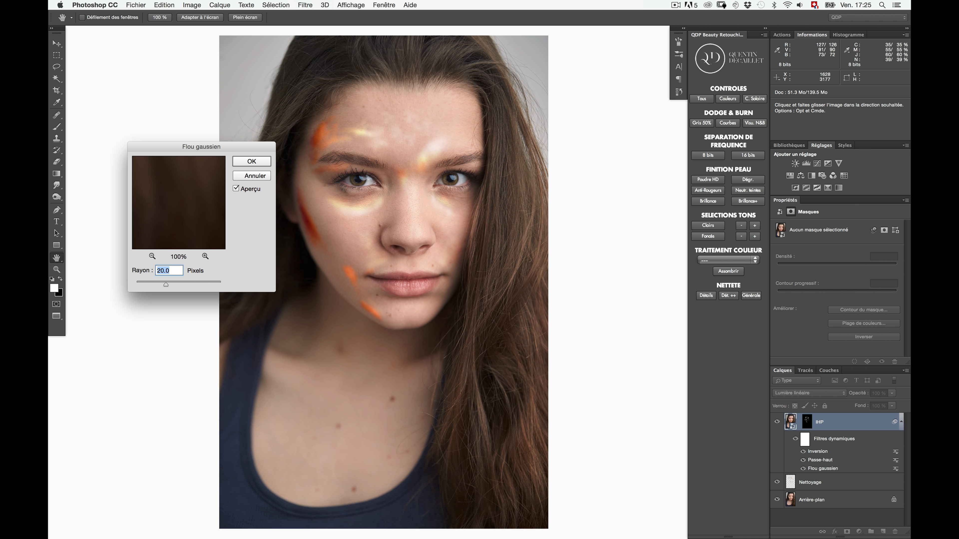
{"action": "type", "text": "8"}
{"action": "key", "text": "Return"}
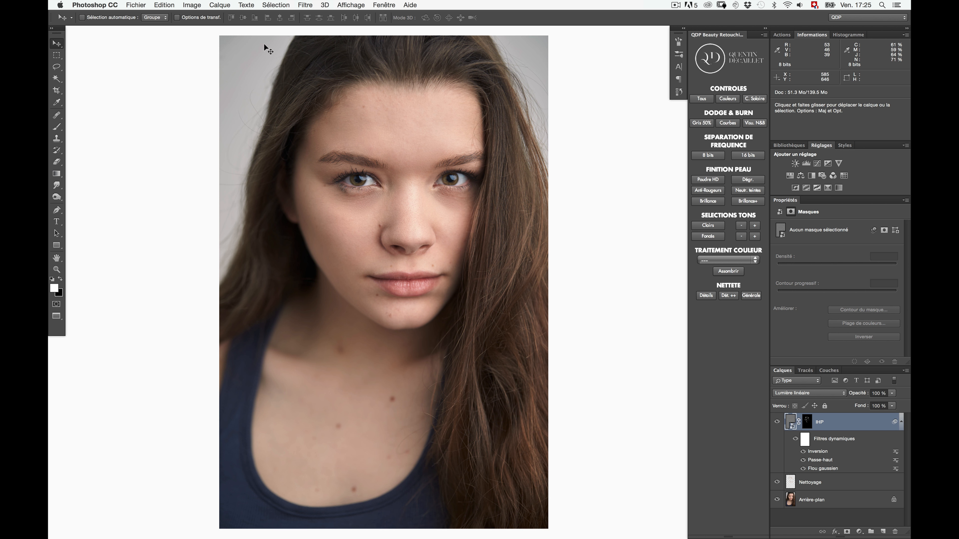
- Compare the face up close with the IHP layer hidden and shown
{"action": "key", "text": "super+plus"}
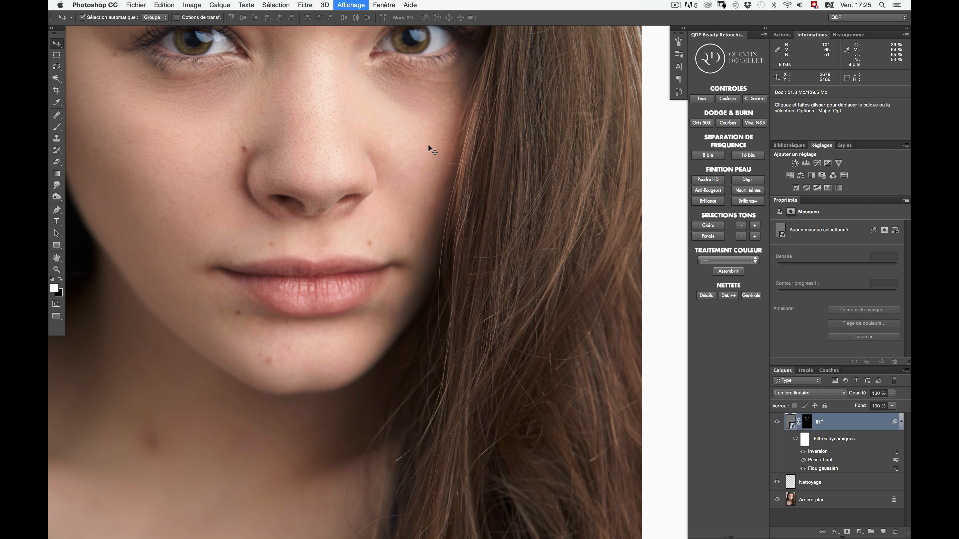
{"action": "scroll", "coordinate": [428, 144], "scroll_direction": "up", "scroll_amount": 8}
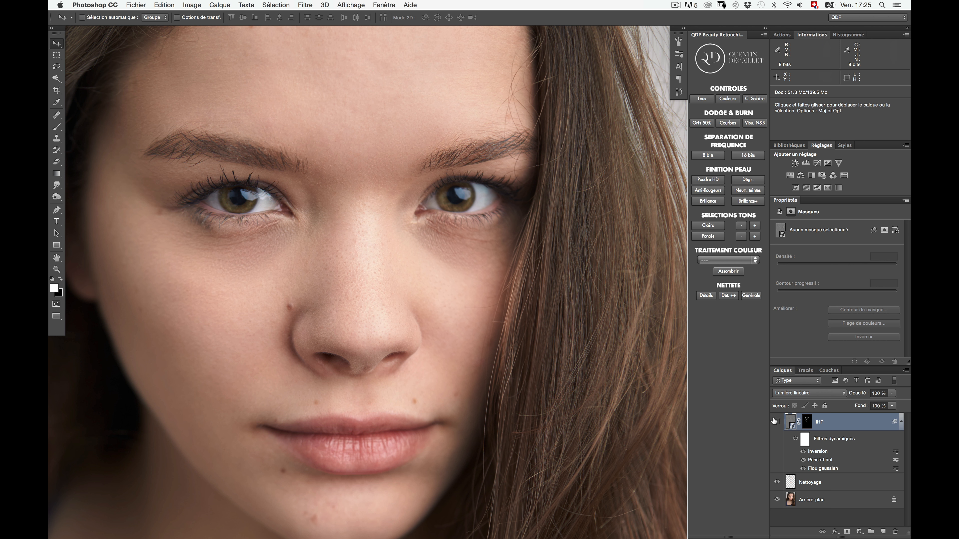
{"action": "left_click", "coordinate": [775, 422]}
- Activate the Brush tool, target the IHP layer mask and reduce the brush size
{"action": "key", "text": "b"}
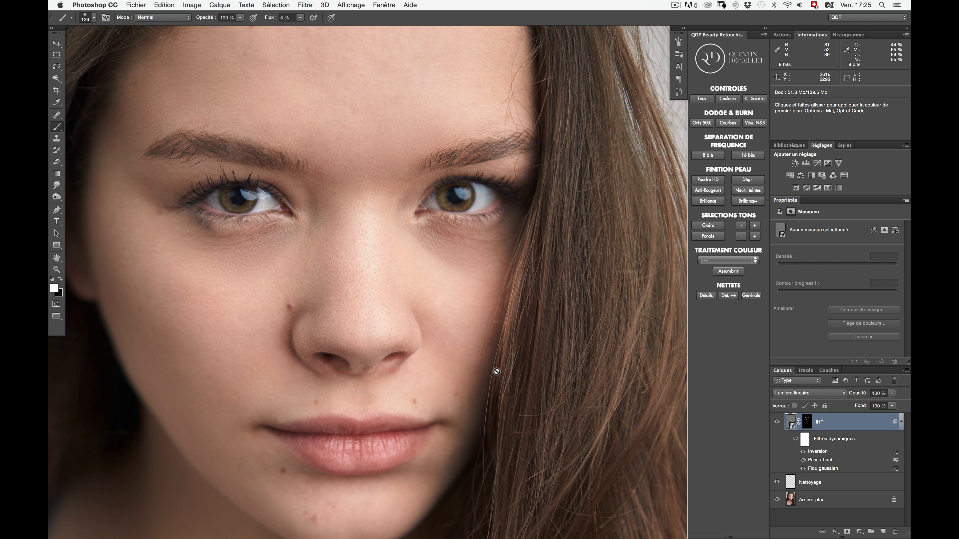
{"action": "mouse_move", "coordinate": [199, 347]}
{"action": "left_mouse_down"}
{"action": "mouse_move", "coordinate": [141, 306]}
{"action": "mouse_move", "coordinate": [180, 316]}
{"action": "left_mouse_up"}
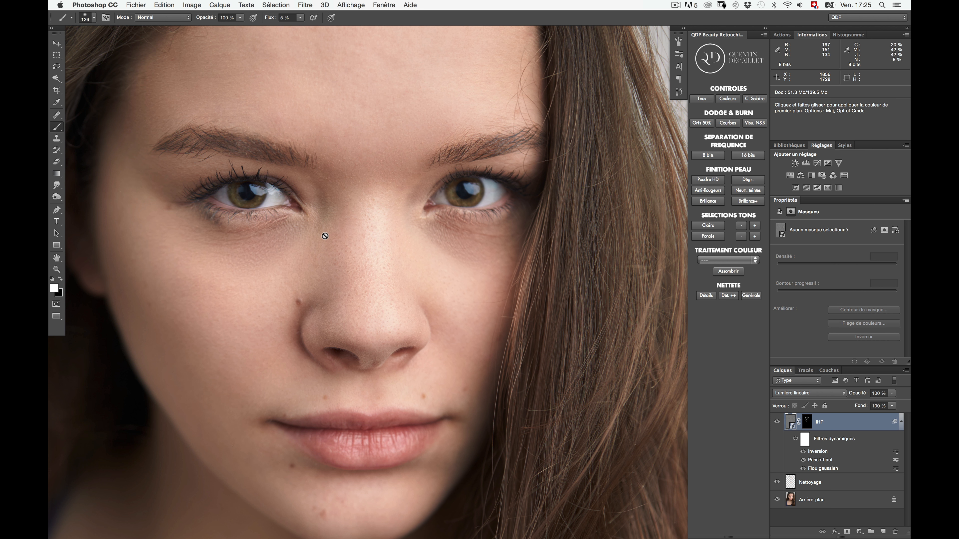
{"action": "left_click", "coordinate": [804, 421]}
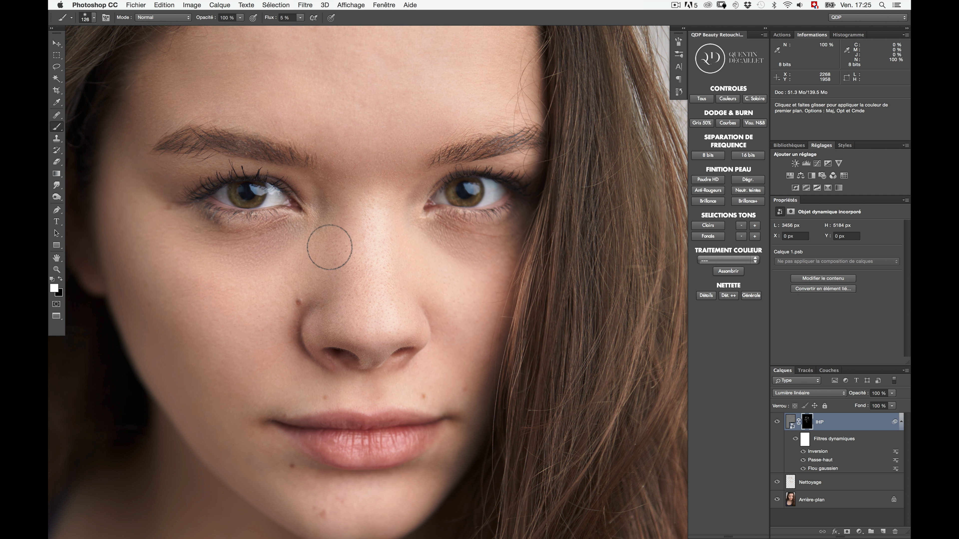
{"action": "left_click_drag", "start_coordinate": [341, 230], "coordinate": [329, 230], "text": "ctrl+alt"}
{"action": "left_click_drag", "start_coordinate": [332, 219], "coordinate": [323, 219], "text": "ctrl+alt"}
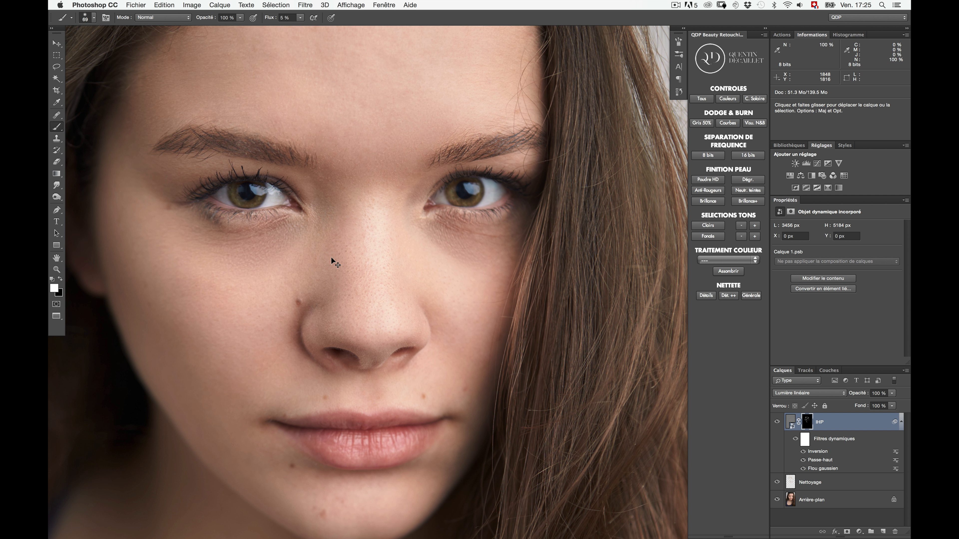
- Examine the retouched skin in the whole portrait and up close around the eyes, nose and mouth
{"action": "key", "text": "super+0"}
{"action": "left_click_drag", "start_coordinate": [318, 223], "coordinate": [207, 221]}
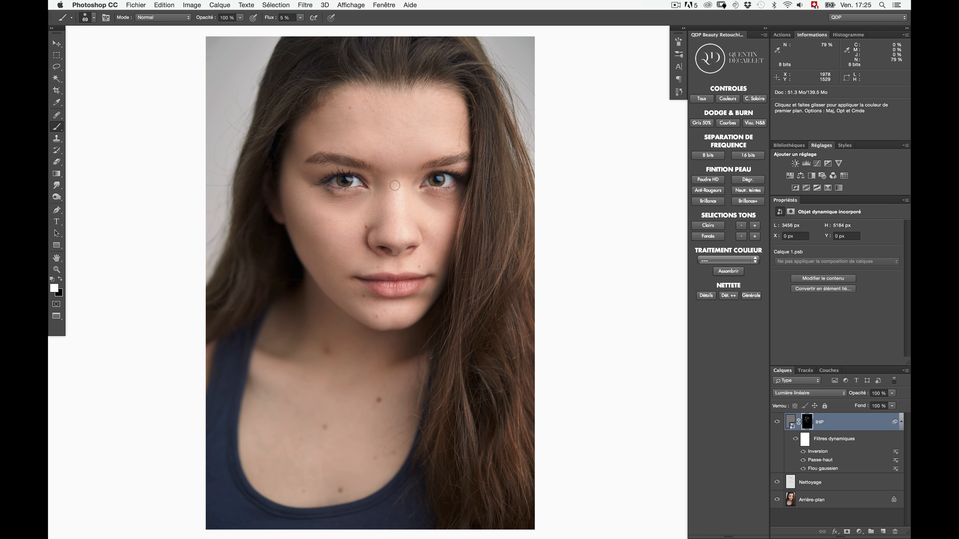
{"action": "key", "text": "super+1"}
{"action": "left_click_drag", "start_coordinate": [305, 159], "coordinate": [365, 210]}
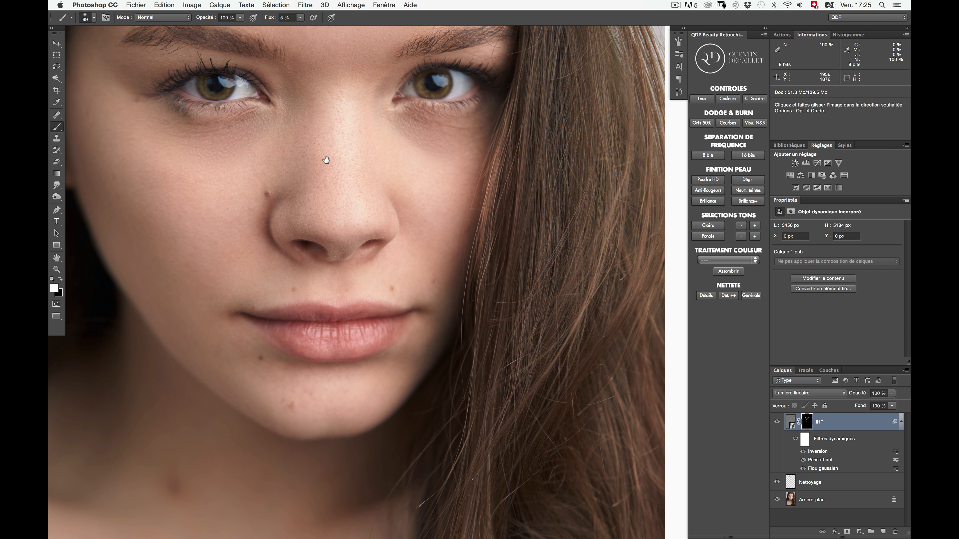
{"action": "left_click_drag", "start_coordinate": [326, 160], "coordinate": [349, 199]}
{"action": "key", "text": "v"}
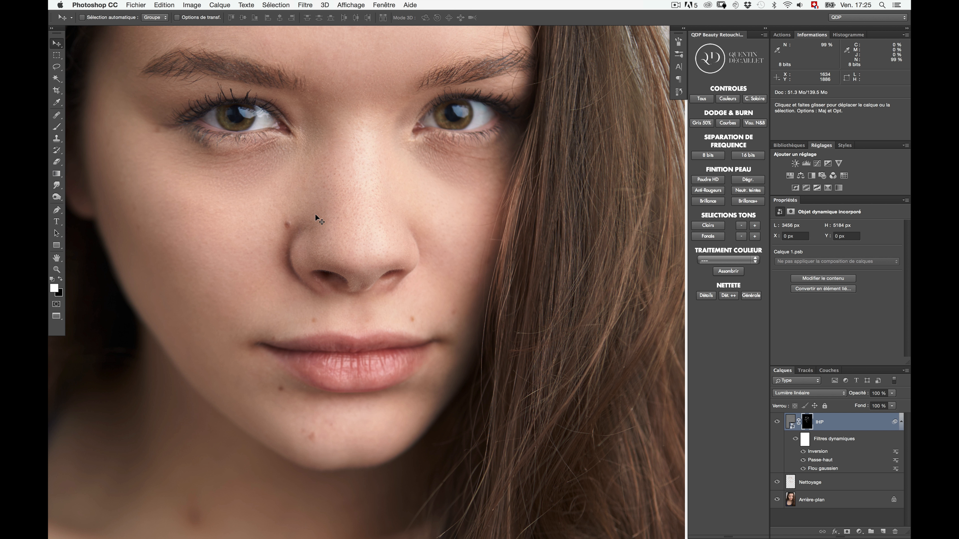
{"action": "left_click_drag", "start_coordinate": [350, 192], "coordinate": [360, 207]}
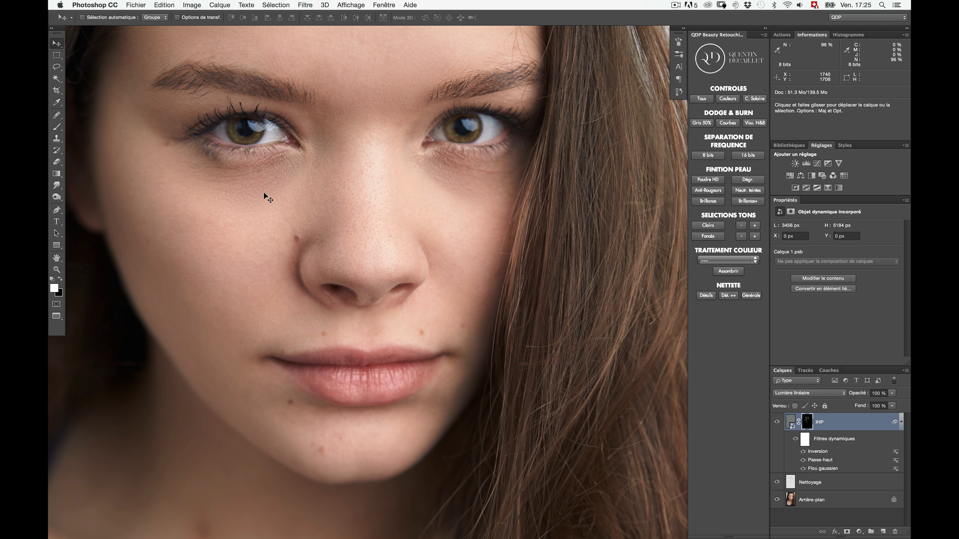